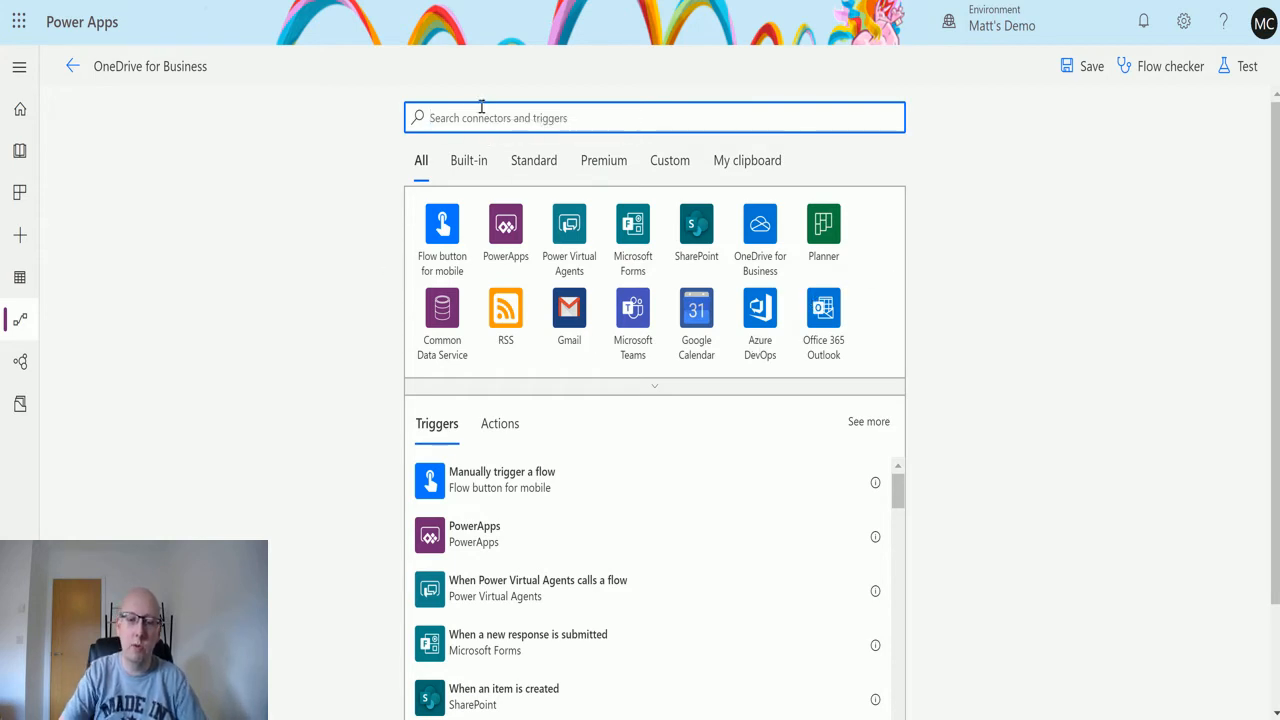
- Search the connectors for "one" and add the OneDrive for Business trigger When a file is modified
type("one")
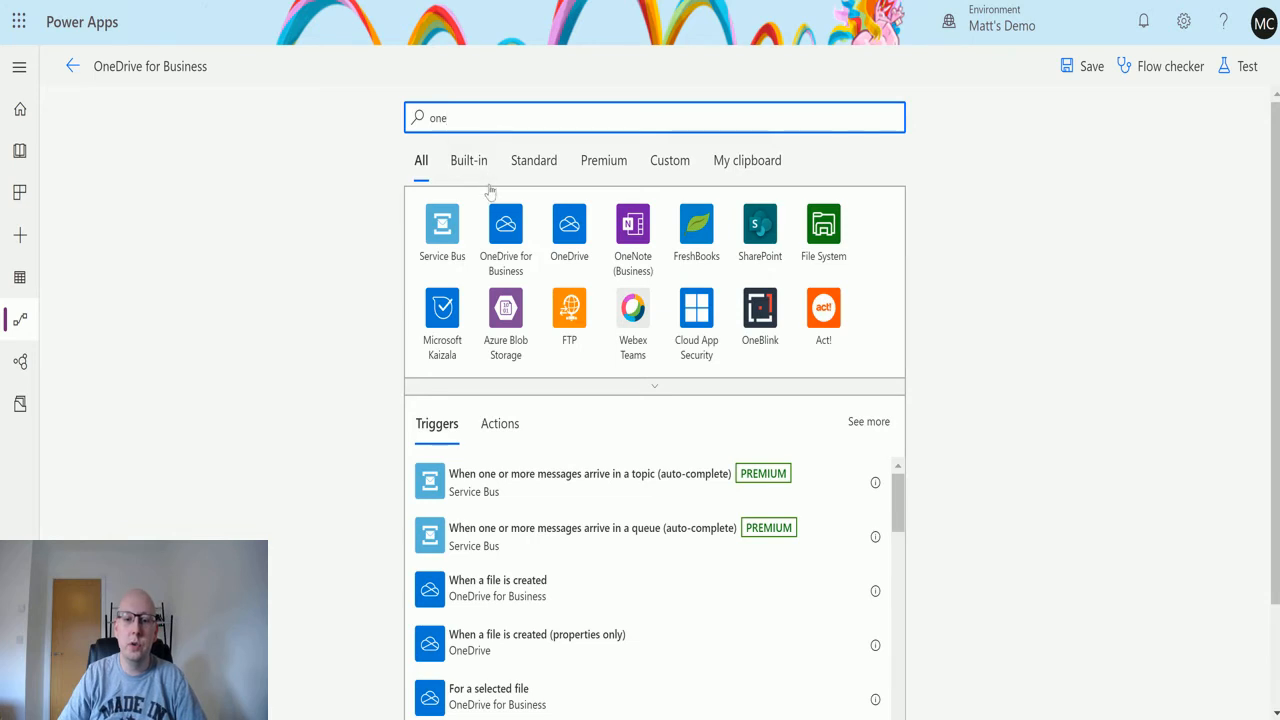
key("BackSpace")
key("BackSpace")
key("BackSpace")
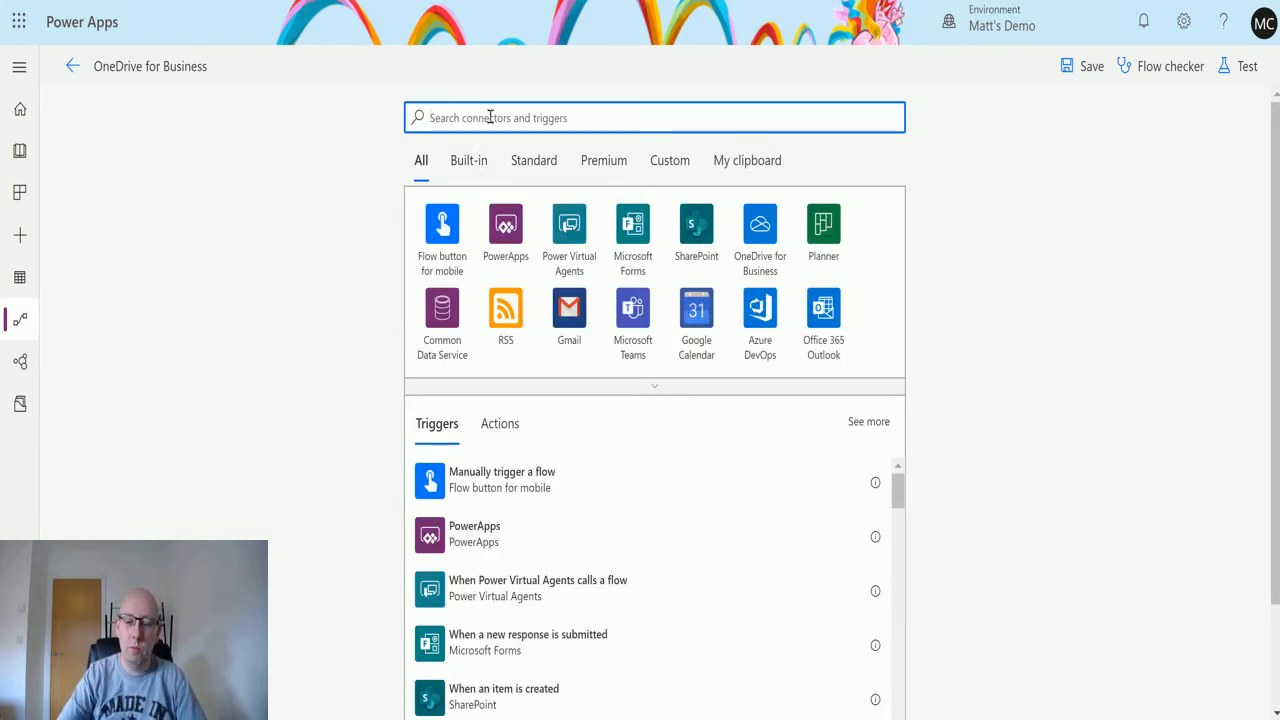
type("one")
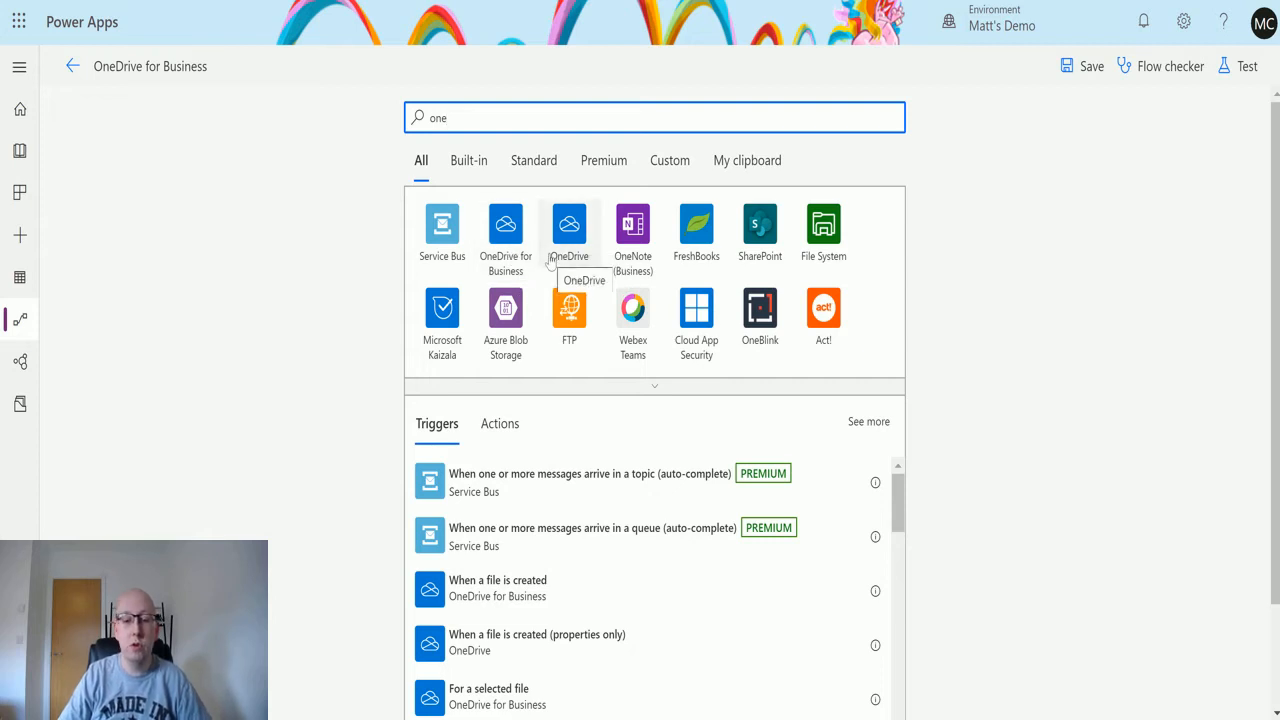
left_click(519, 245)
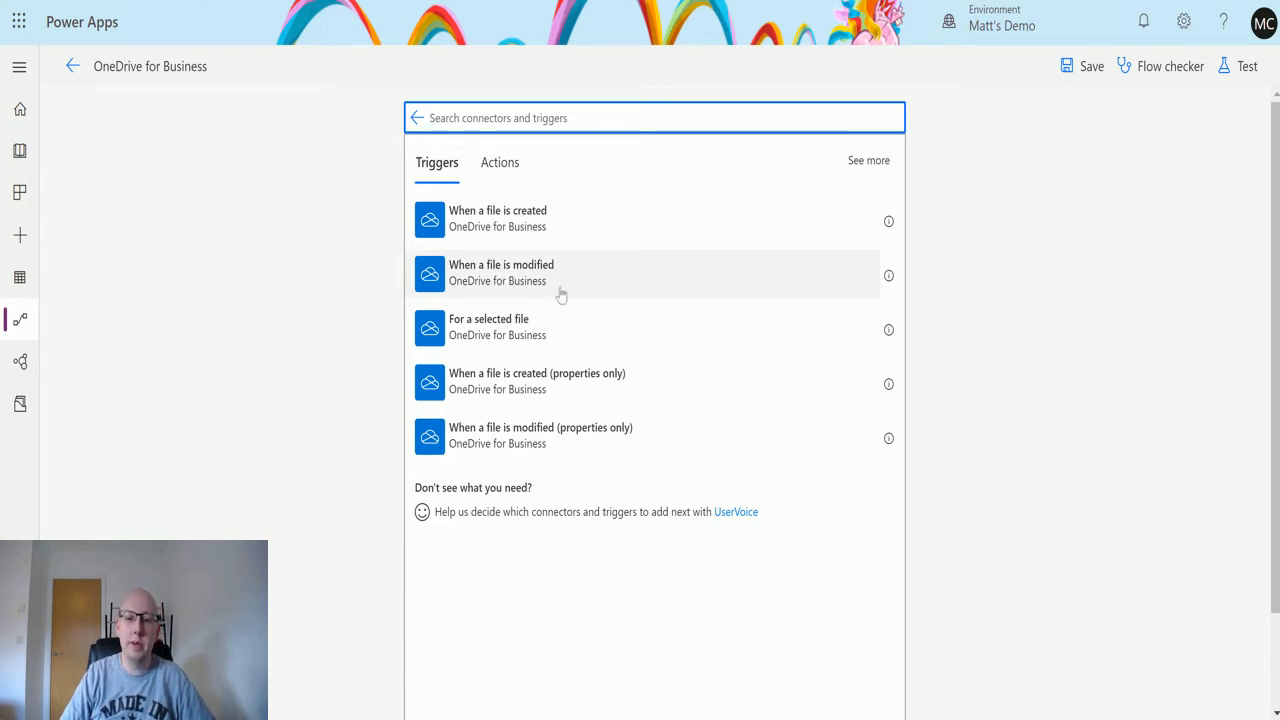
left_click(532, 277)
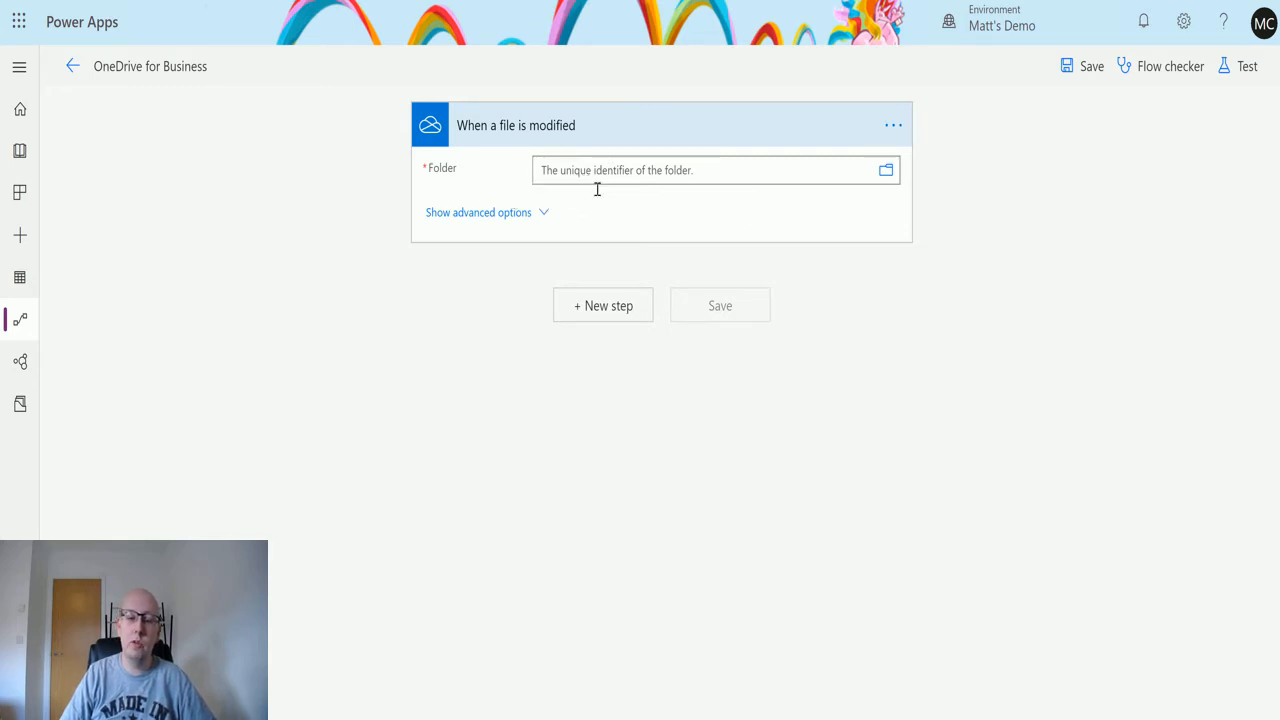
- Set the trigger's folder to /PowerAutomate from the OneDrive root and show the trigger's advanced options
left_click(887, 173)
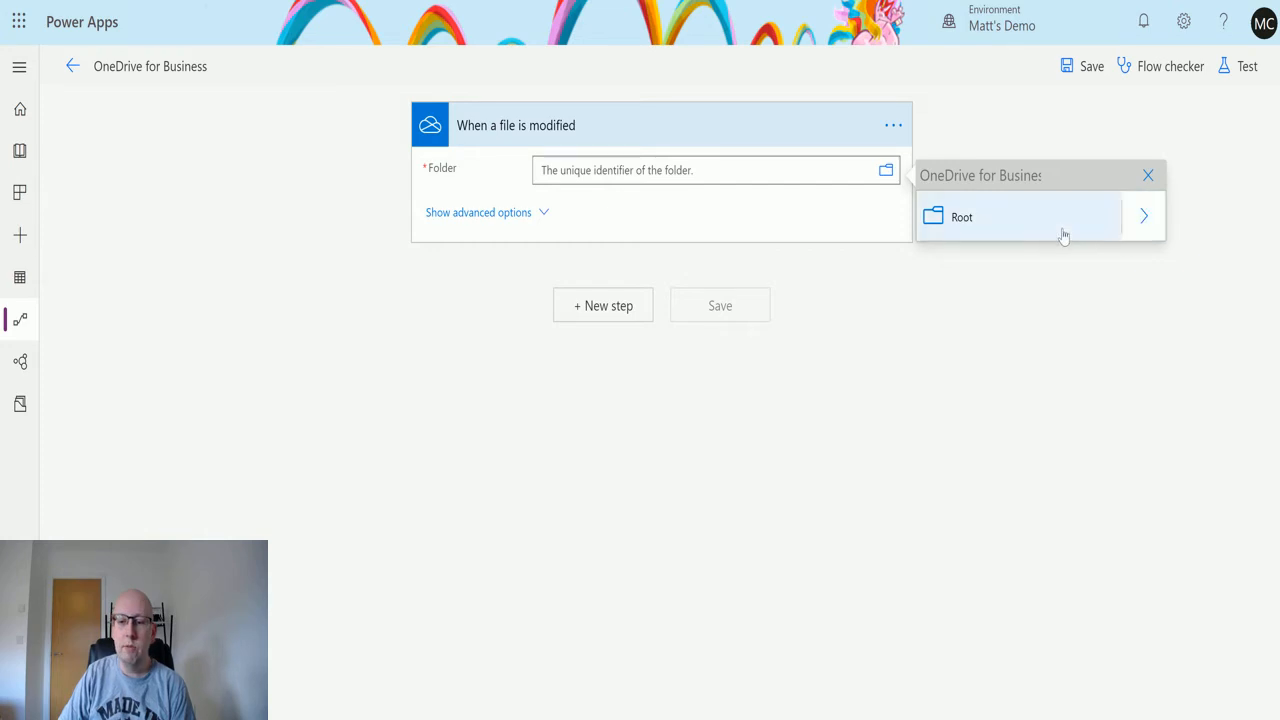
left_click(1144, 214)
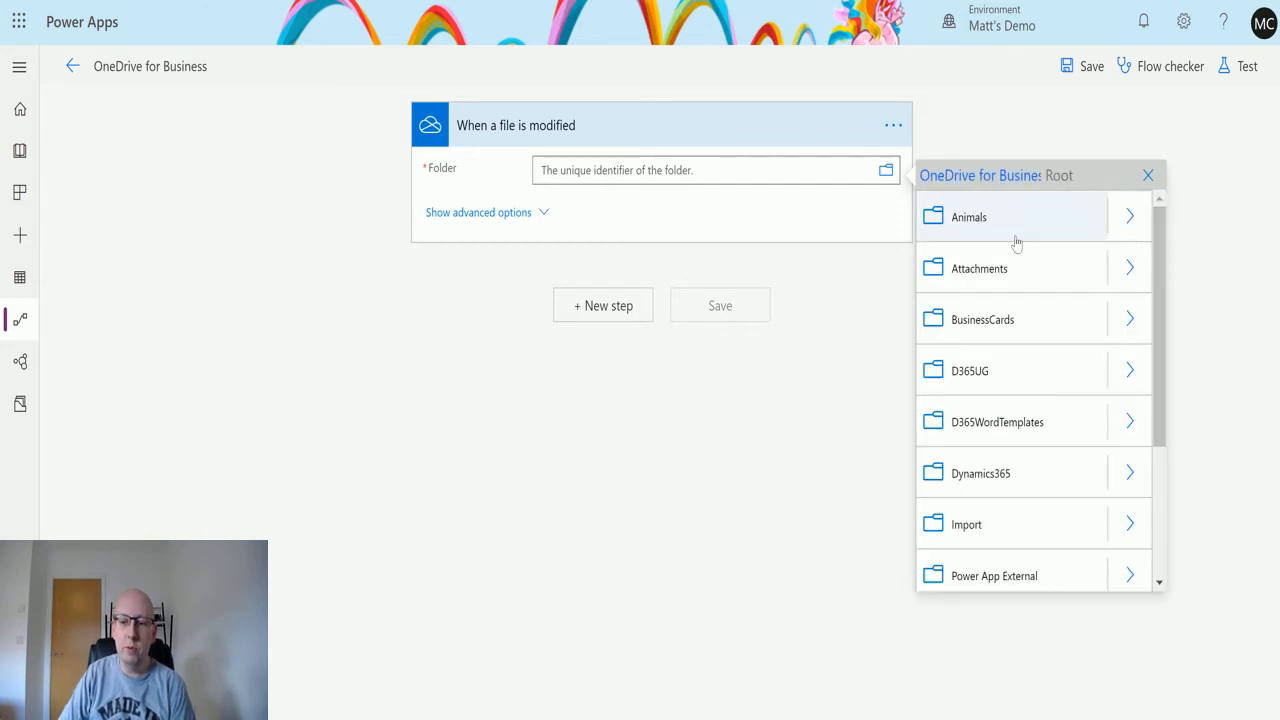
scroll(1016, 243, "down", 3)
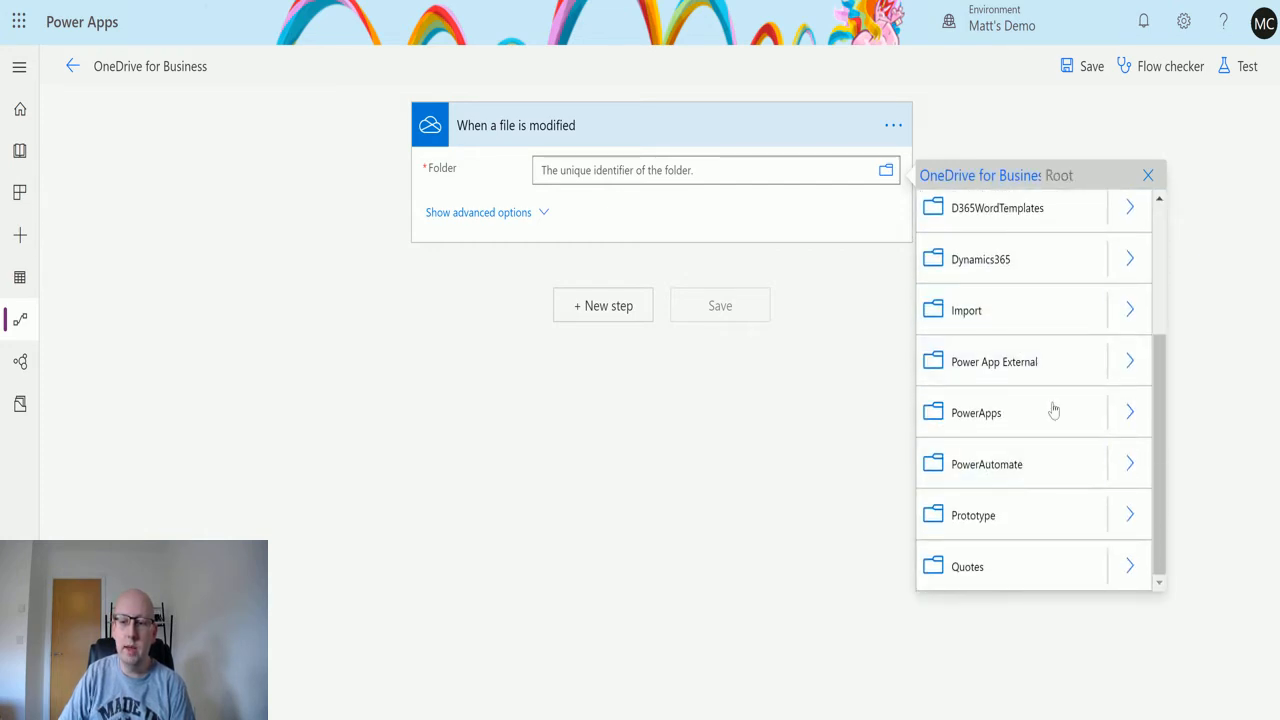
scroll(1070, 350, "up", 3)
scroll(1080, 320, "down", 3)
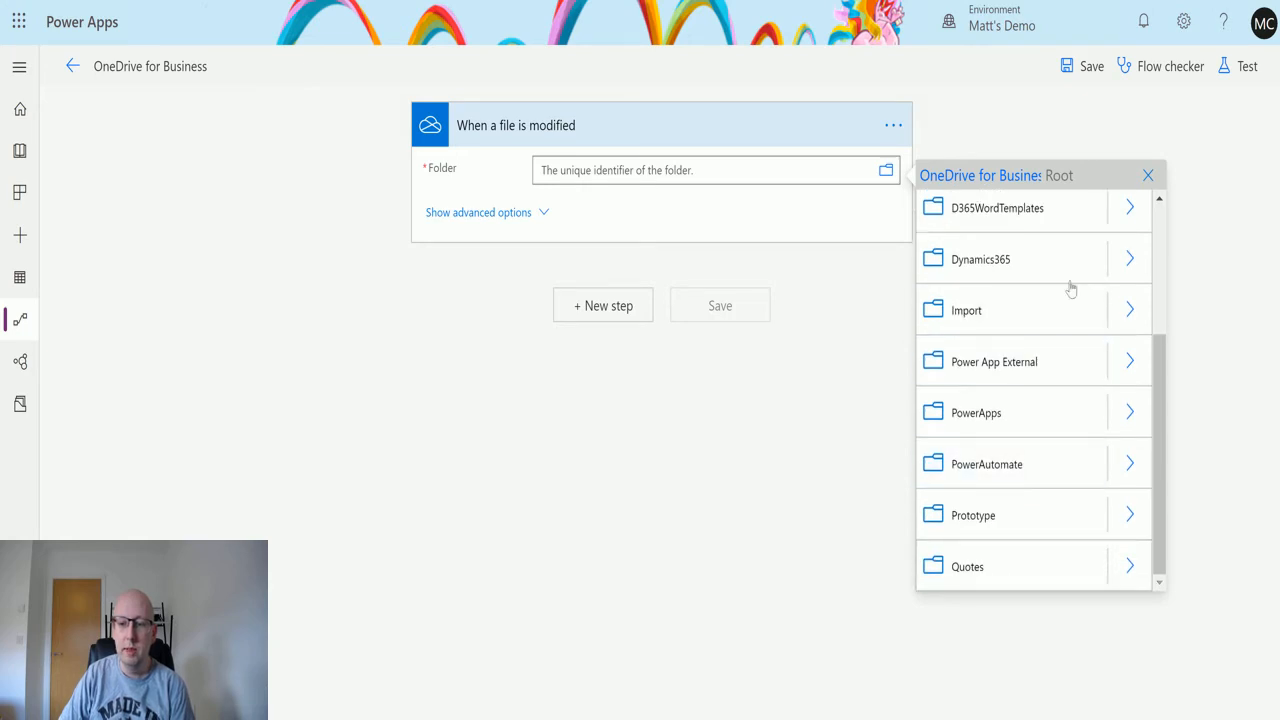
left_click(1128, 482)
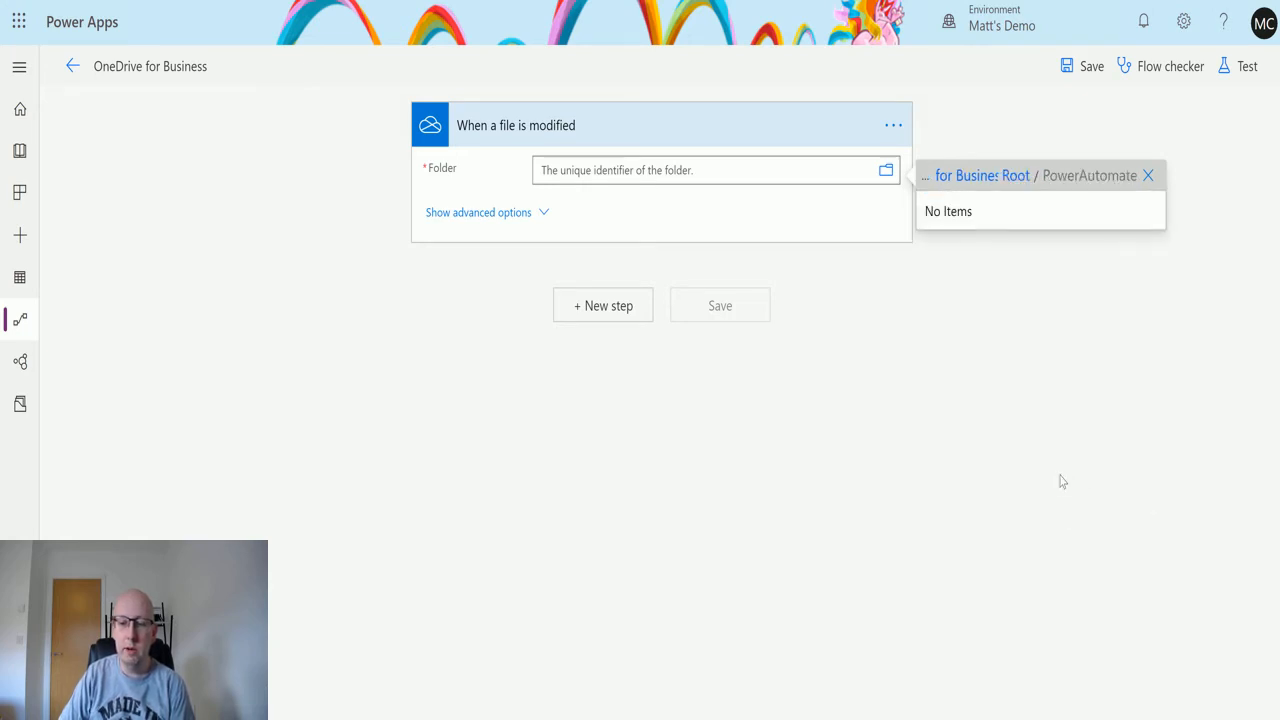
left_click(1016, 177)
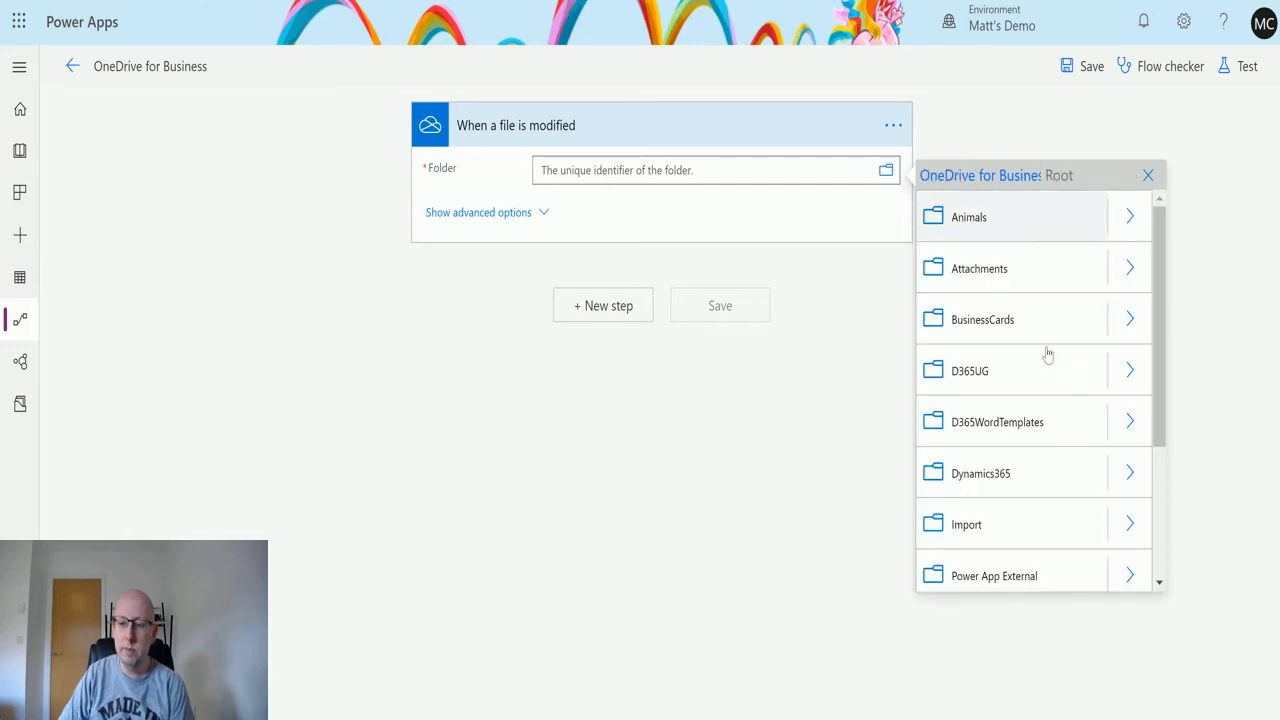
scroll(1098, 430, "down", 1)
scroll(1098, 438, "down", 2)
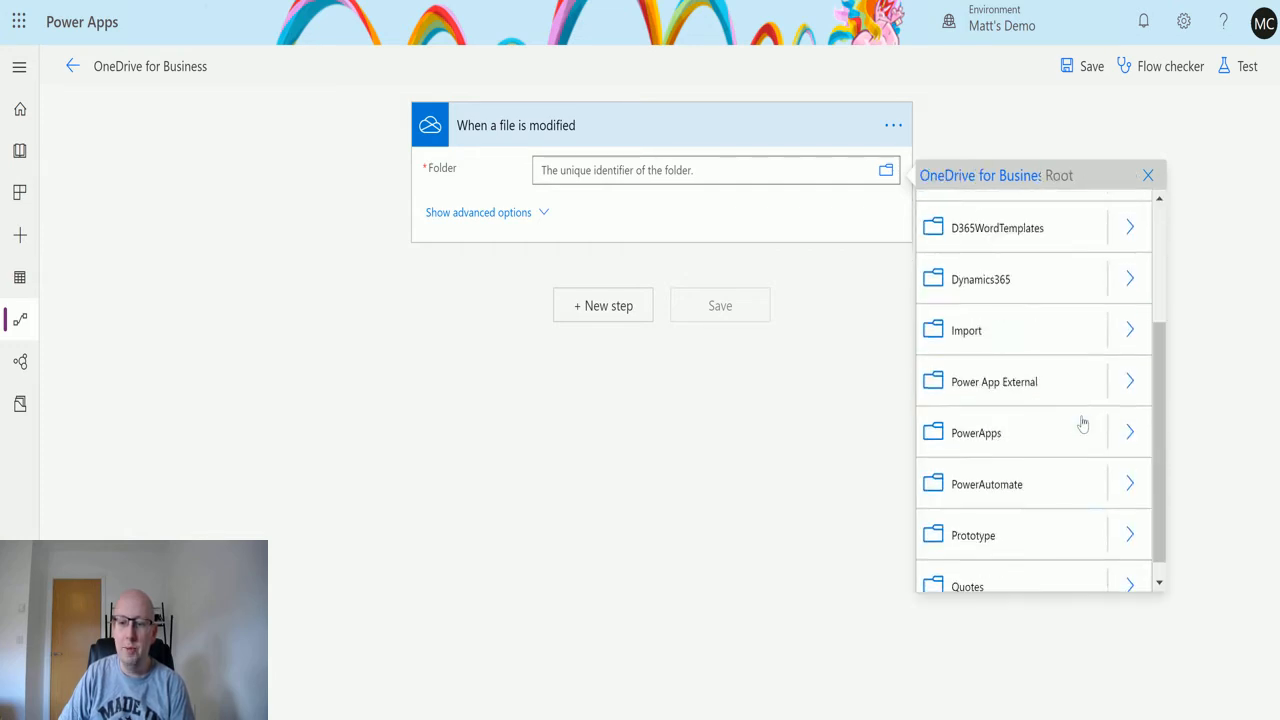
left_click(1010, 462)
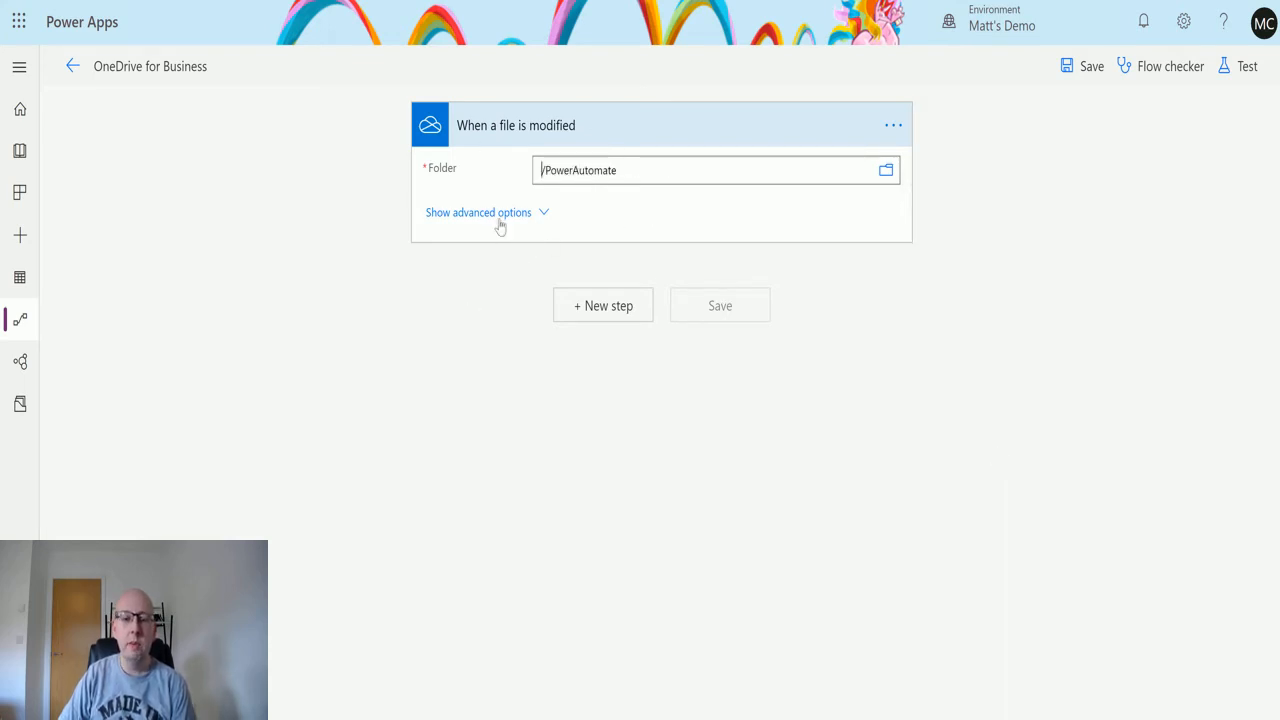
left_click(509, 224)
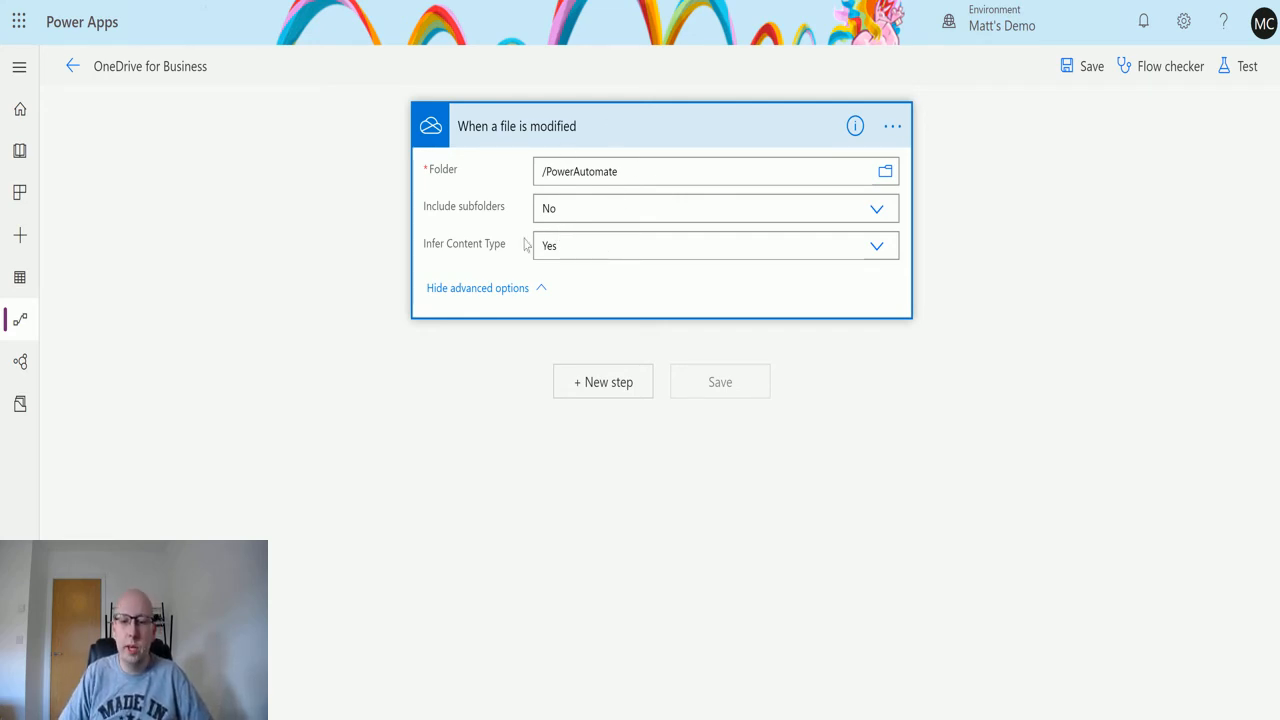
- Add a Compose action after the trigger with the dynamic value File path as its input
left_click(617, 381)
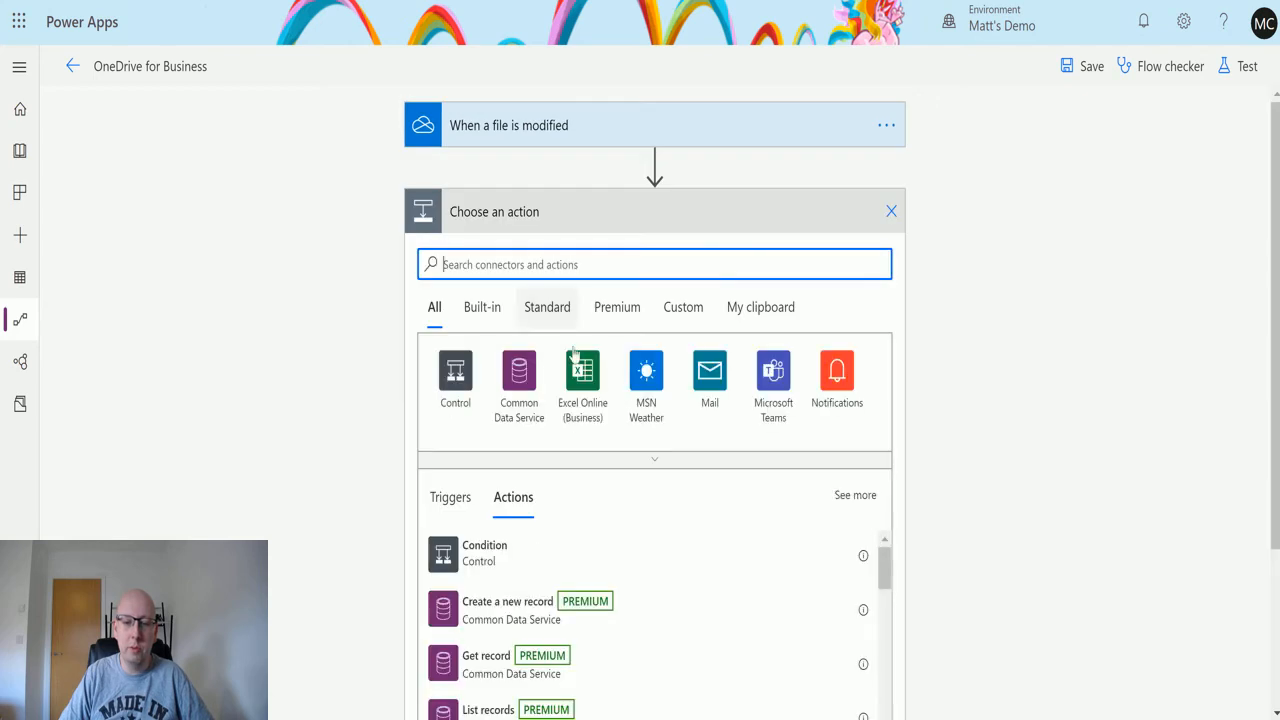
type("compose")
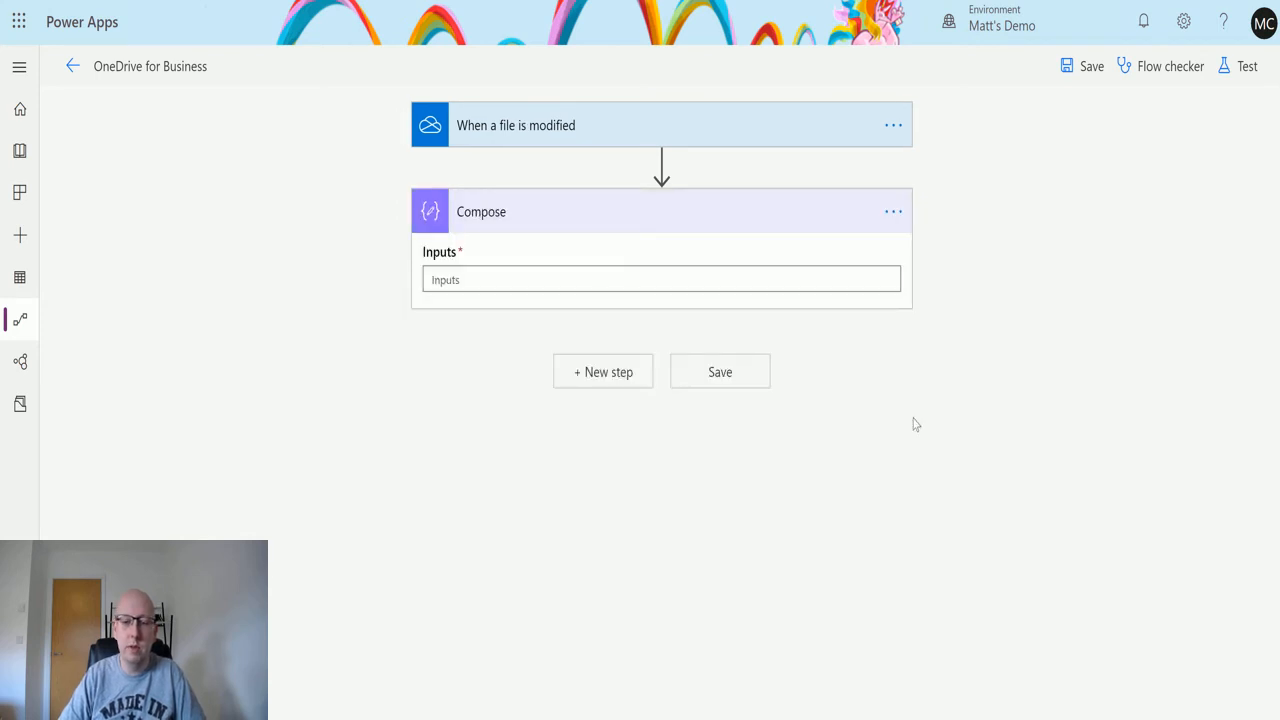
left_click(531, 283)
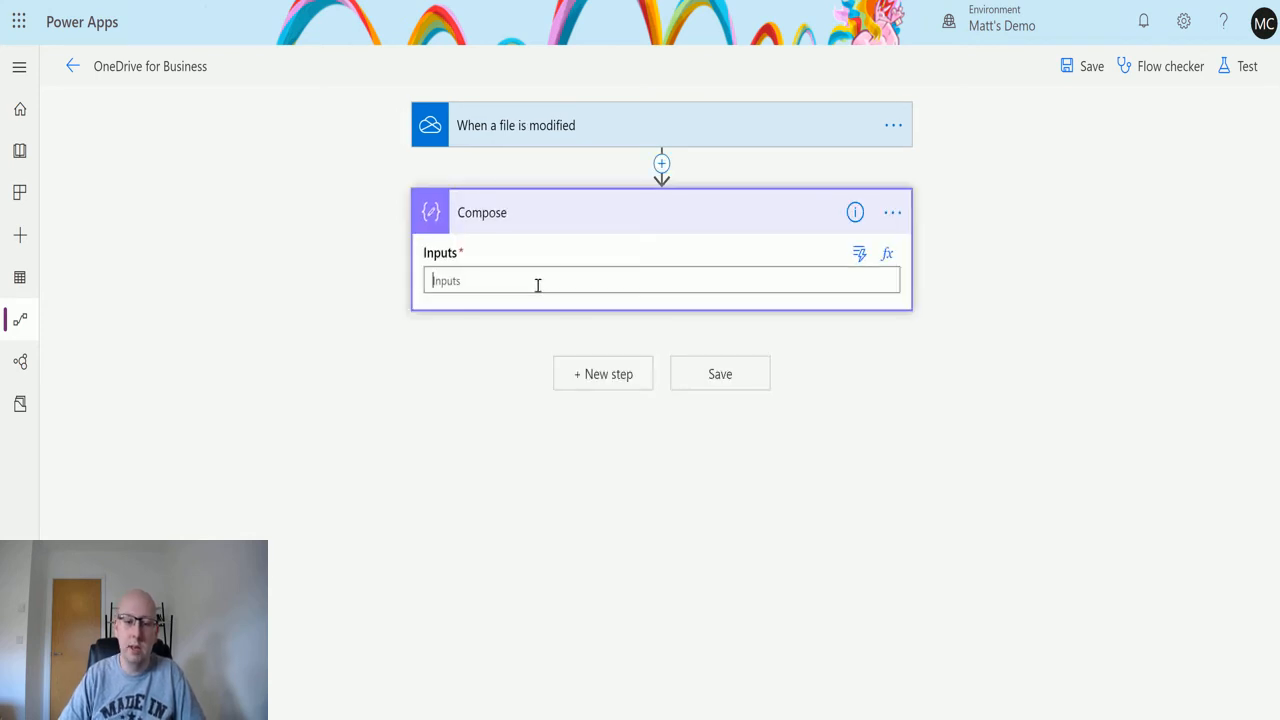
left_click(675, 274)
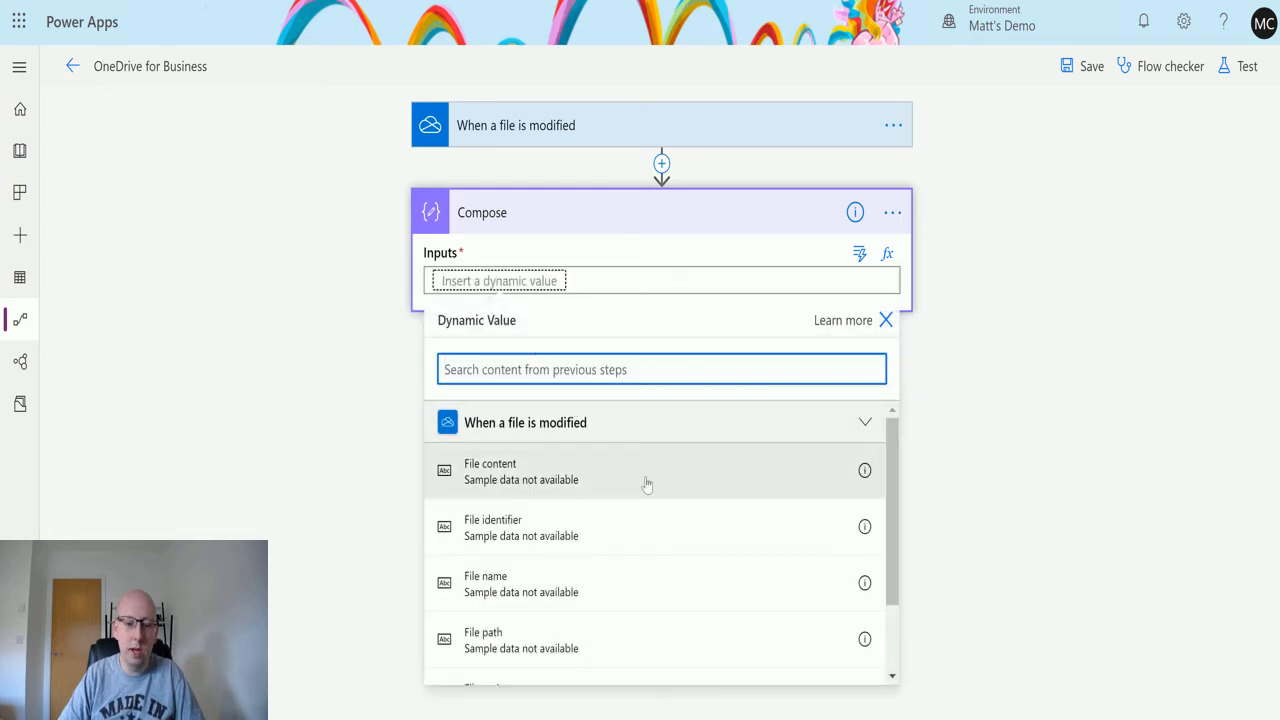
scroll(646, 483, "down", 2)
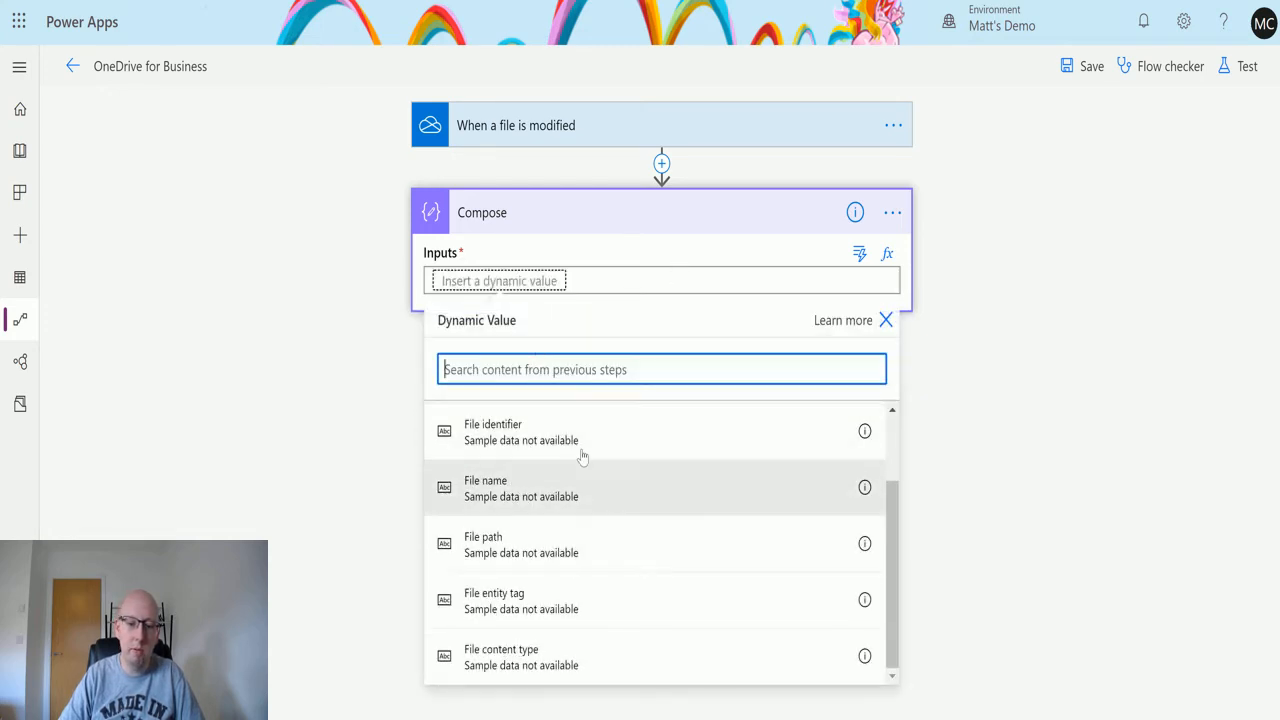
left_click(545, 545)
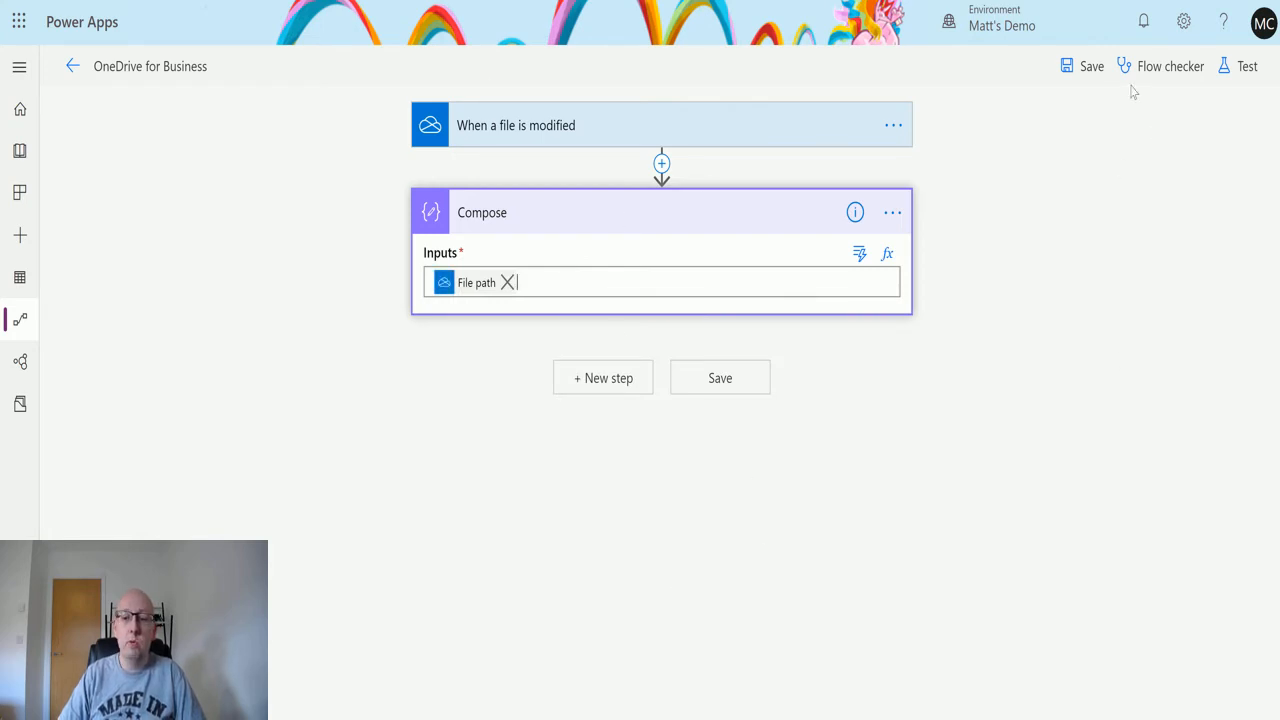
- Save the flow and start a test with the option to perform the trigger action manually
left_click(1247, 72)
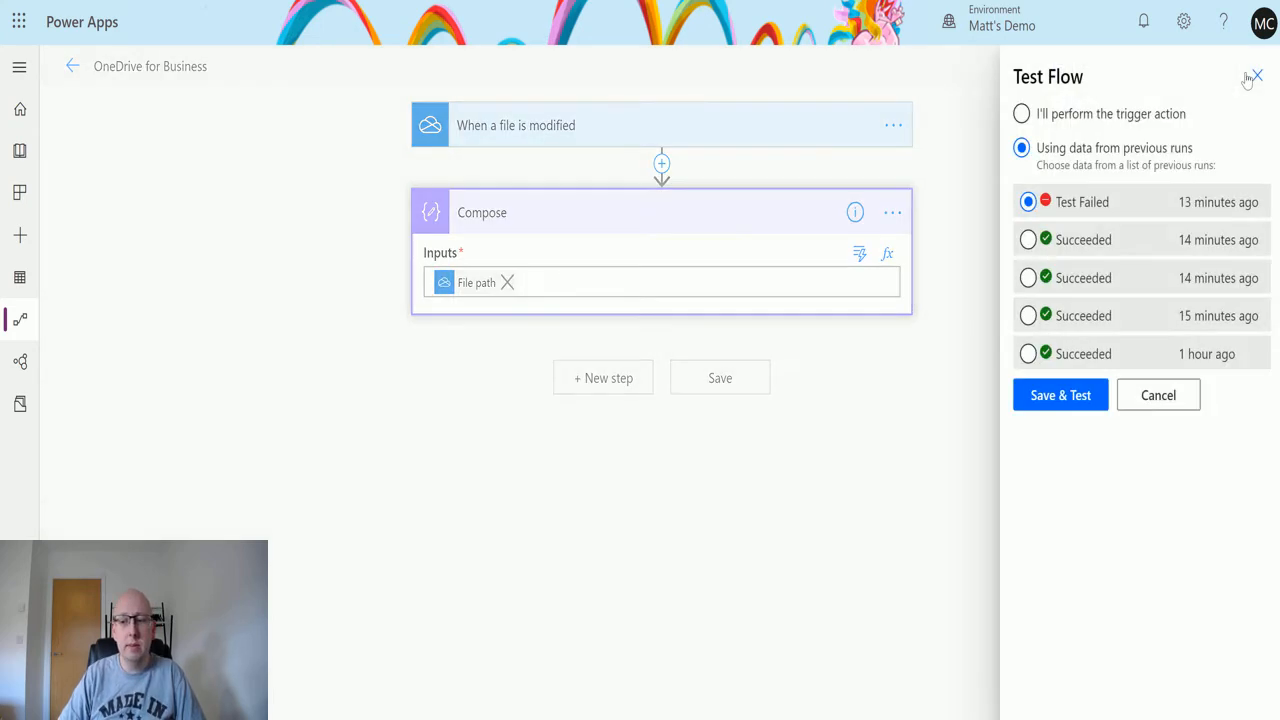
left_click(1056, 122)
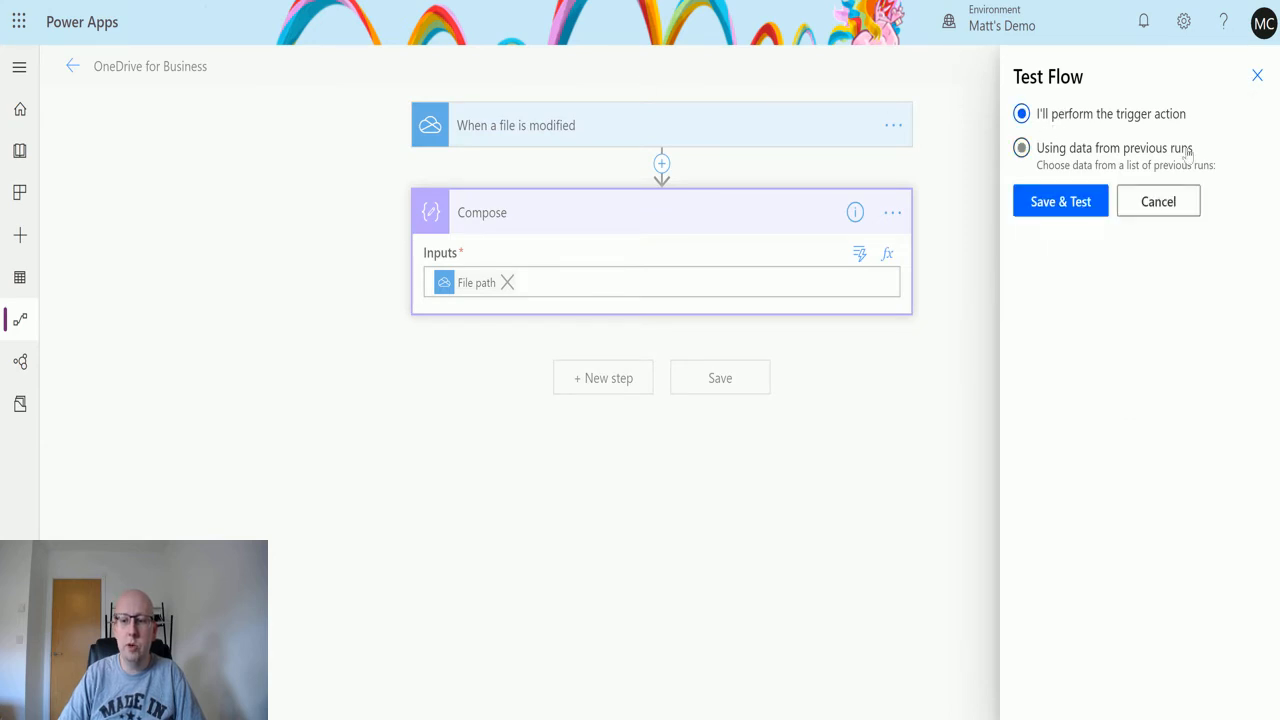
left_click(1050, 205)
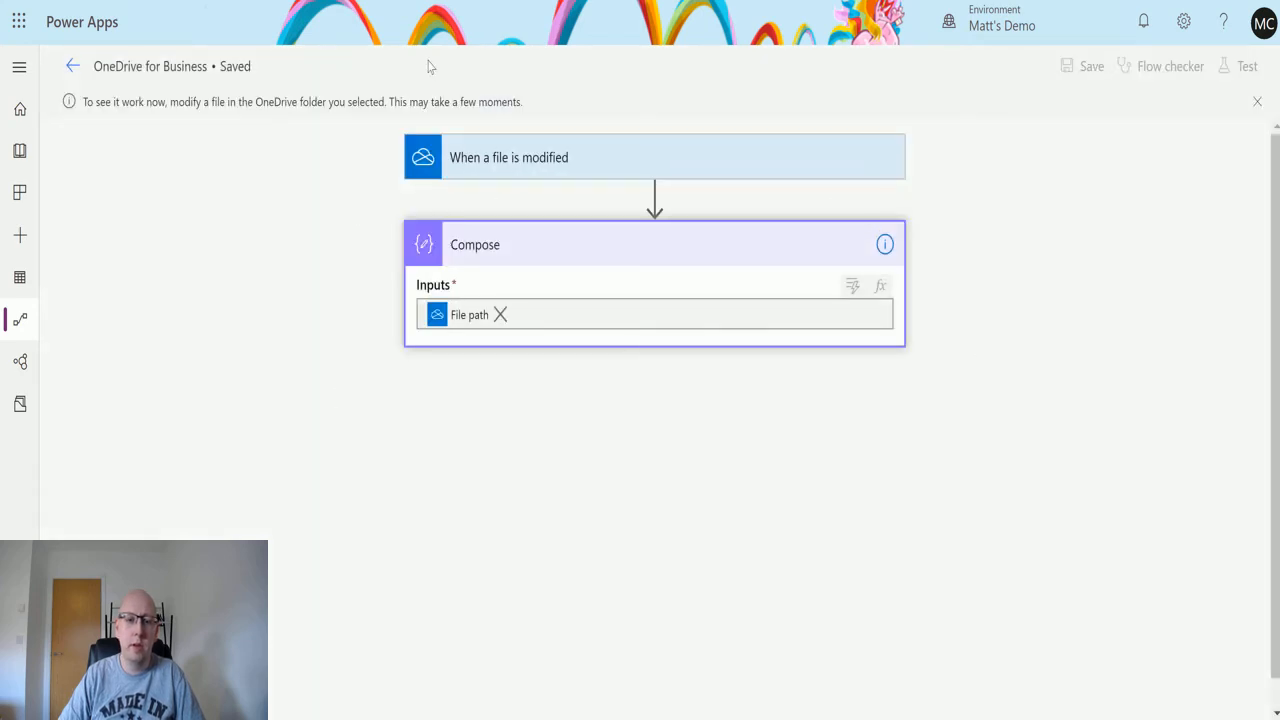
- Switch to OneDrive, open PATVD.docx in Word, and add "This is a new line of text." two paragraphs below the existing text
key("ctrl+Tab")
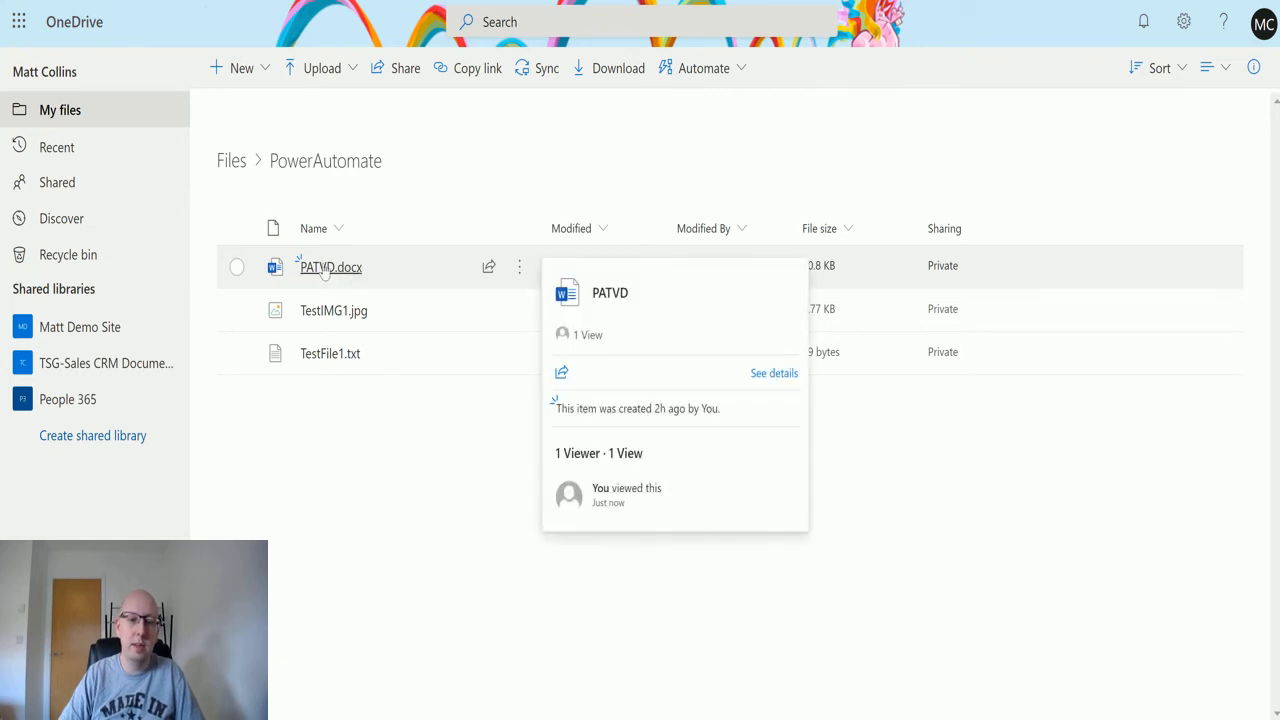
left_click(325, 269)
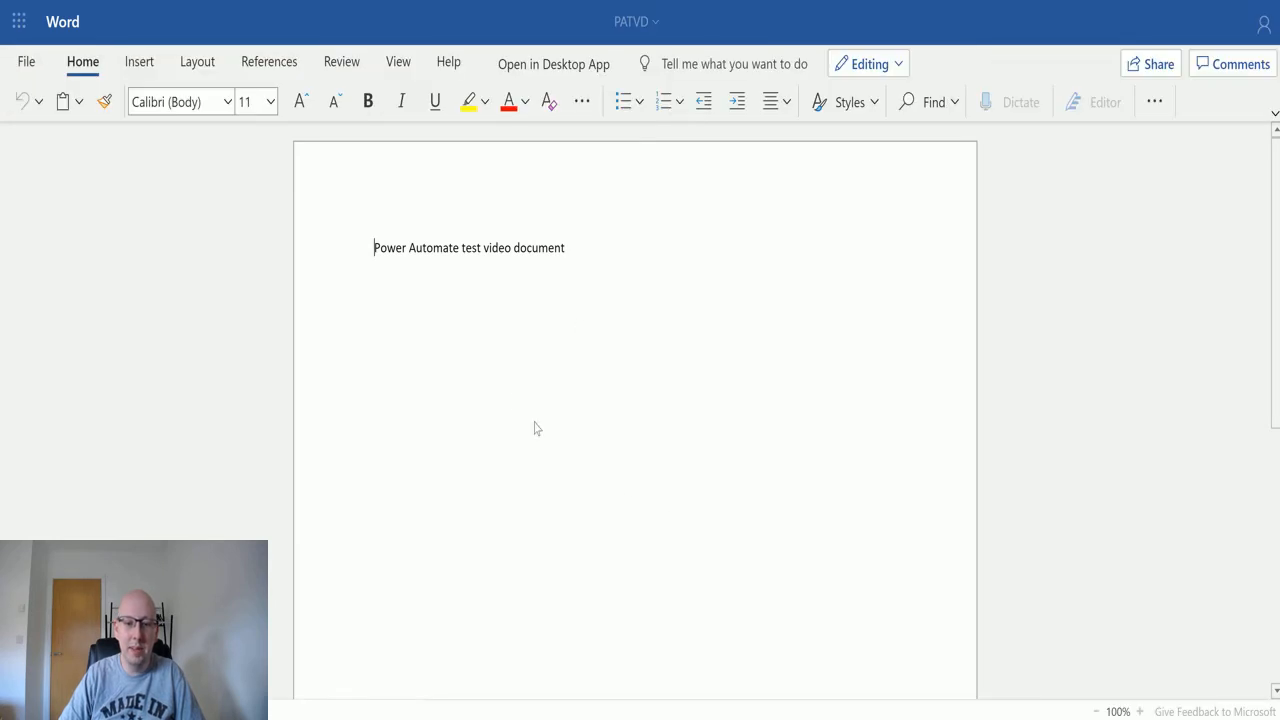
left_click(582, 264)
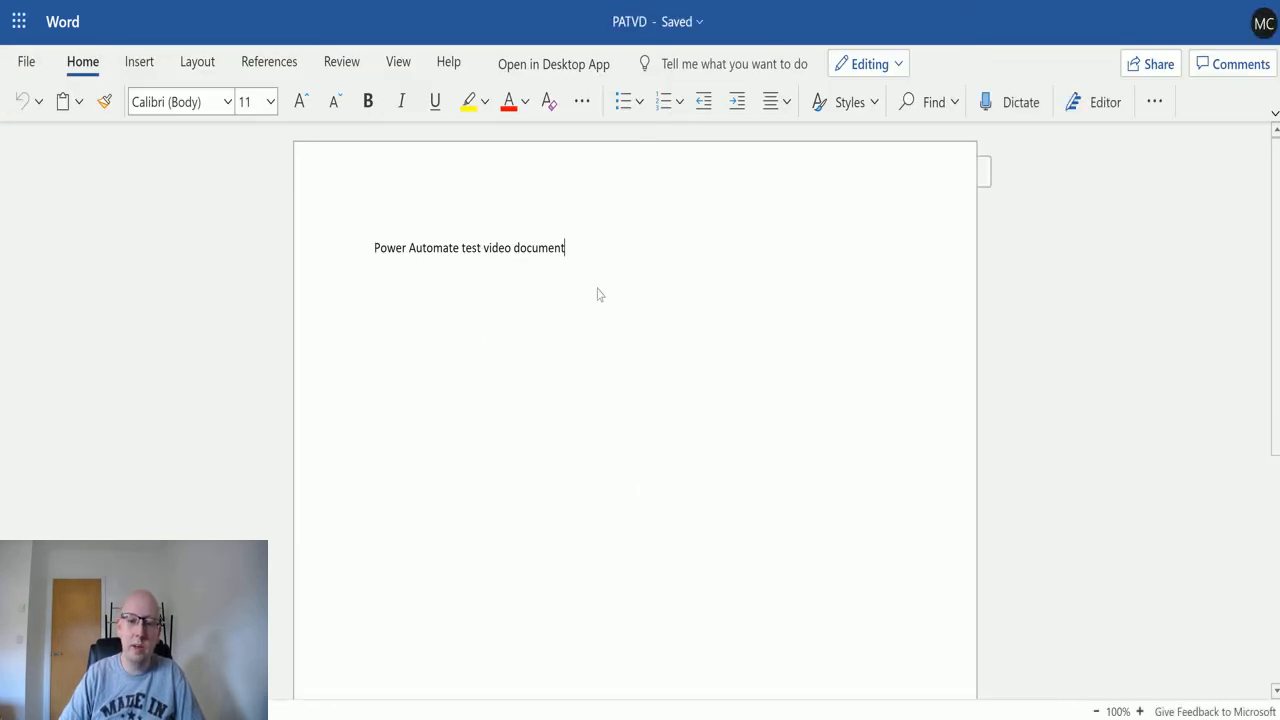
key("Return")
key("Return")
type("This")
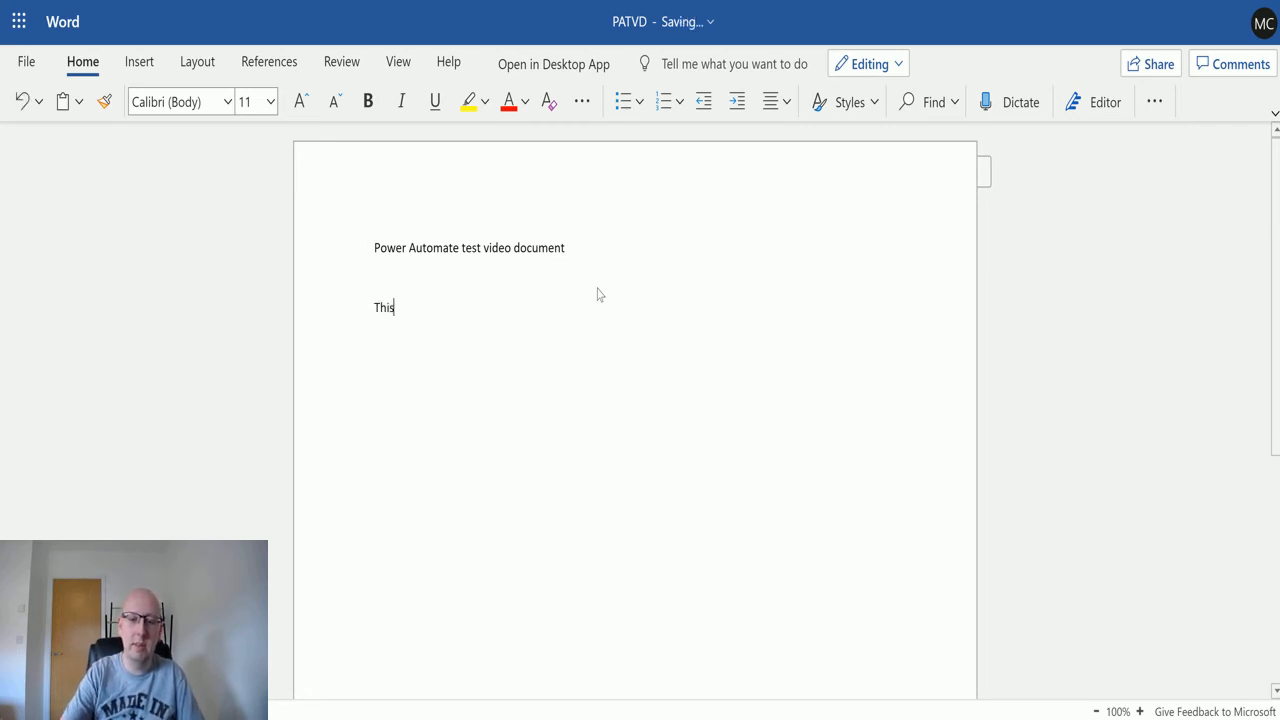
type(" is a new line of")
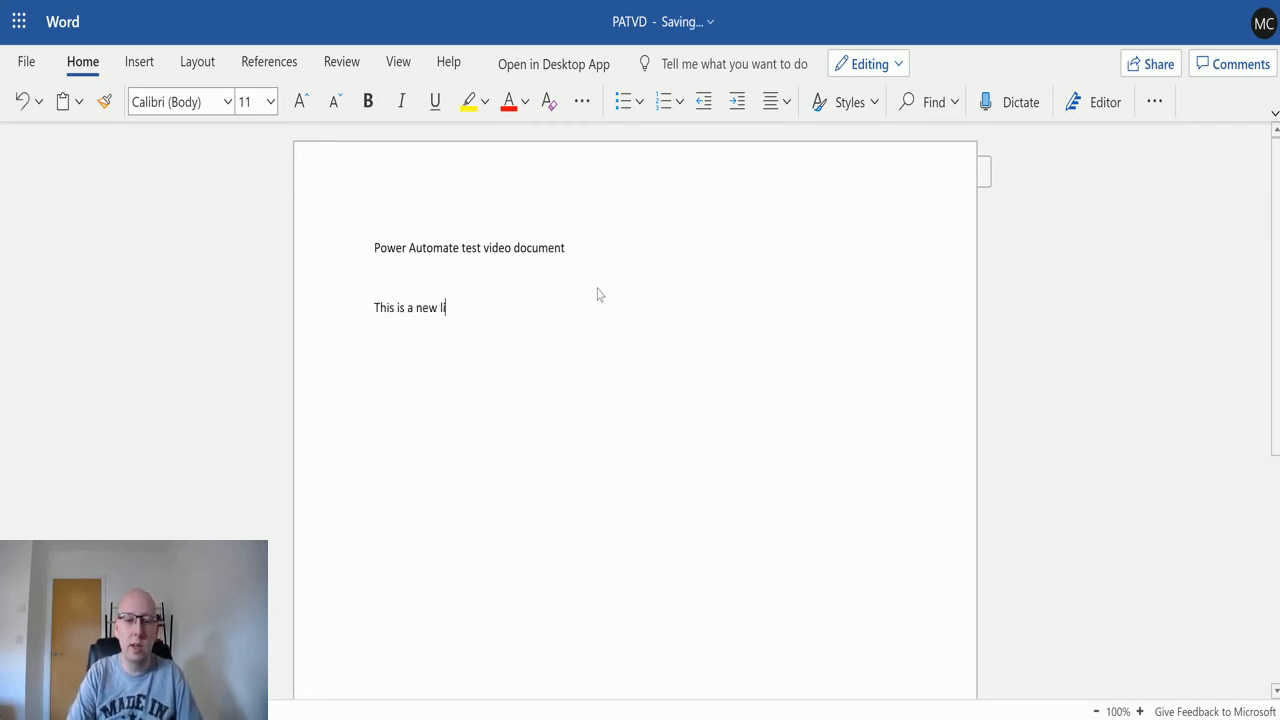
type(" text.")
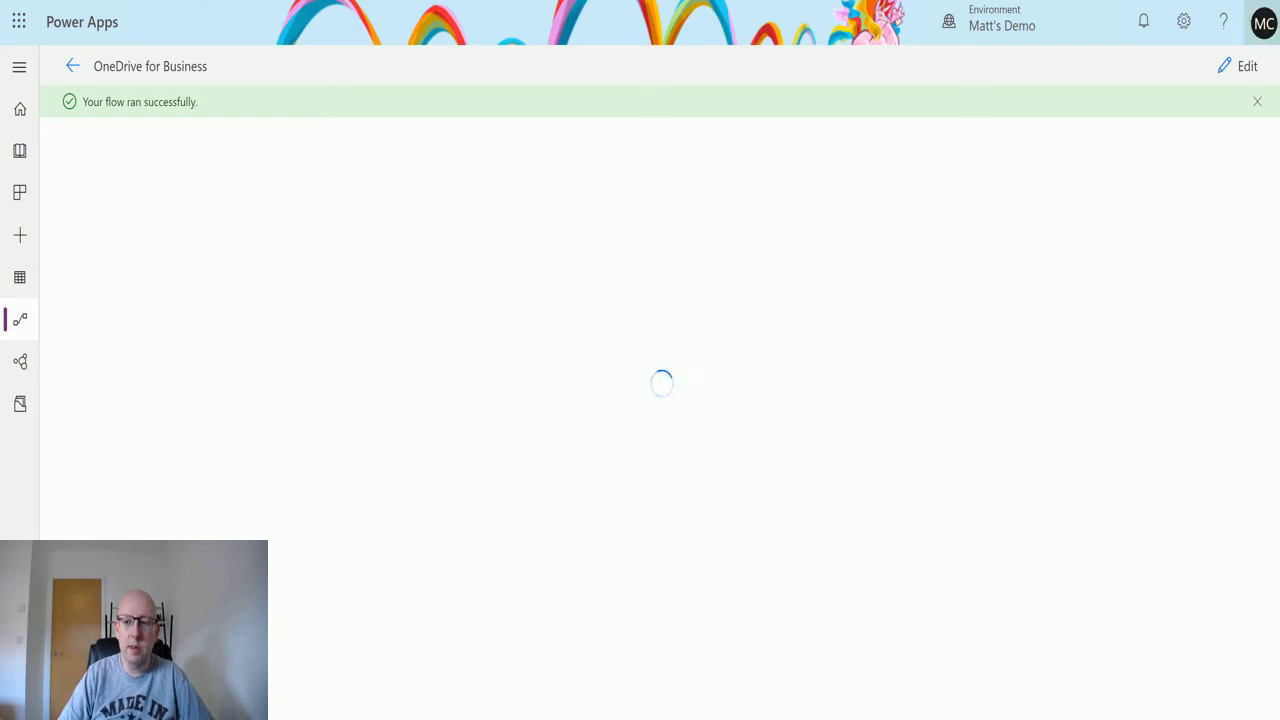
- Return to the flows list and open the latest run in the OneDrive for Business flow's run history
left_click(1248, 65)
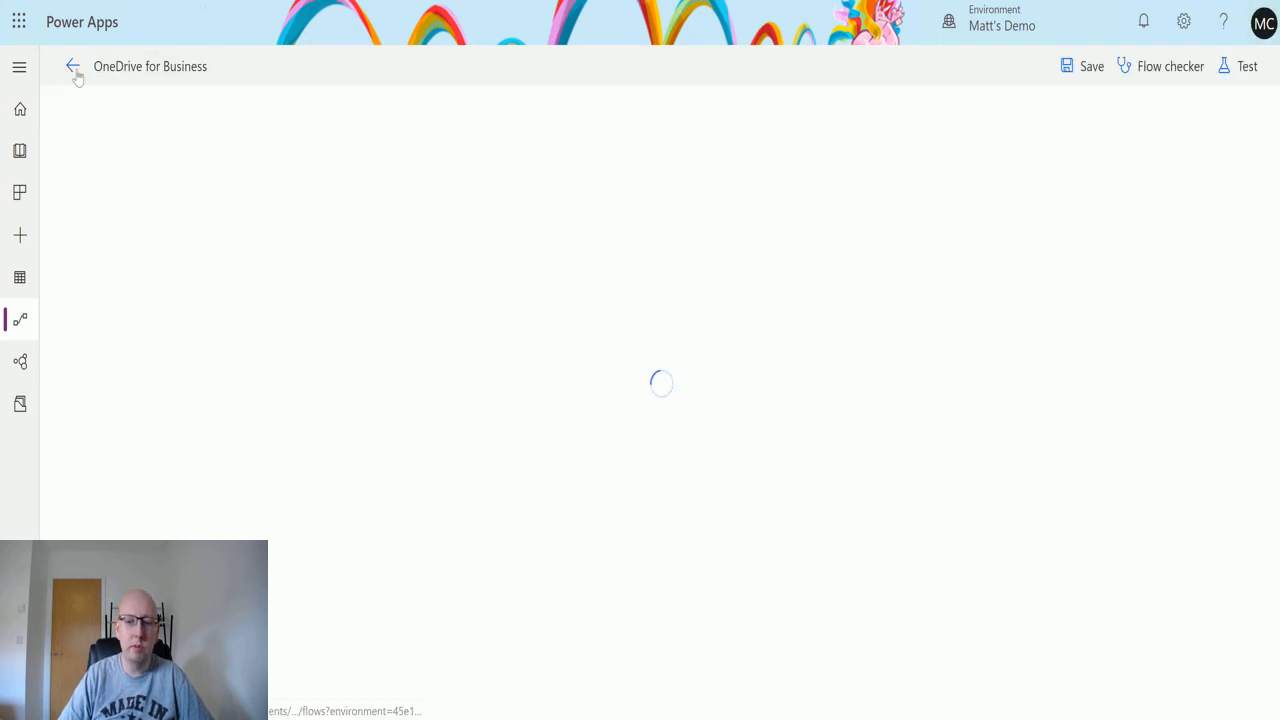
left_click(71, 64)
left_click(724, 108)
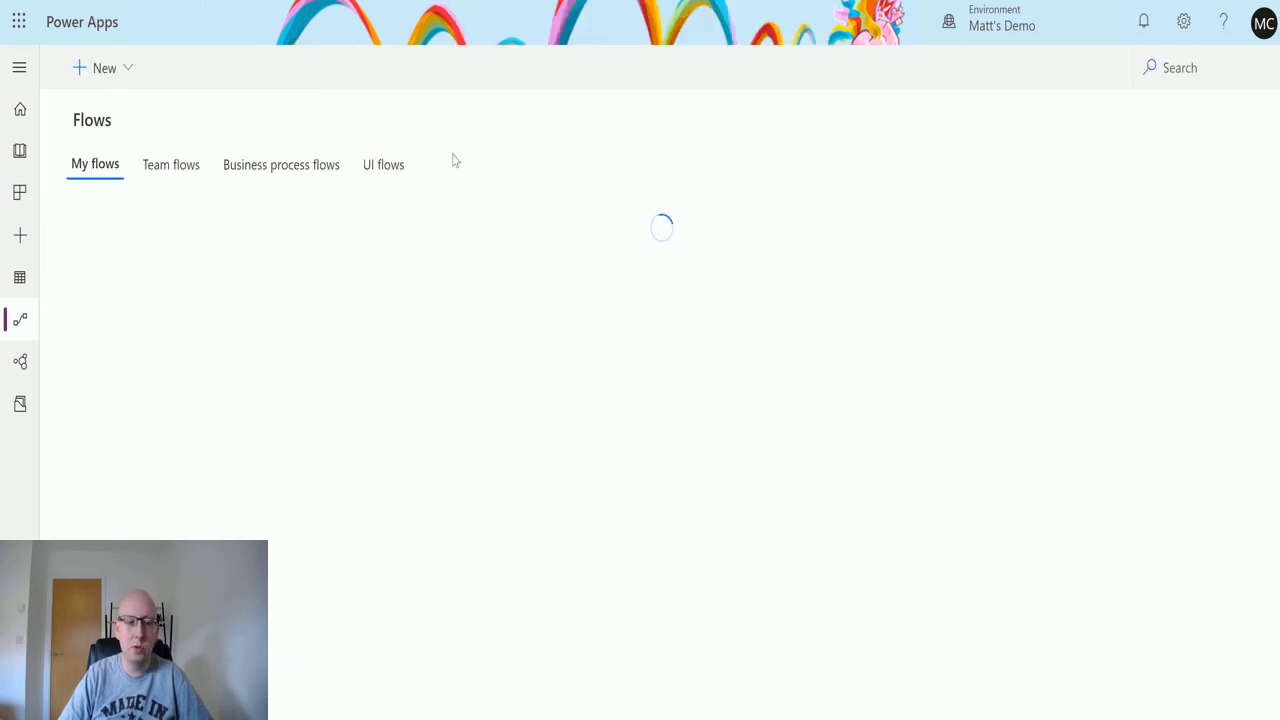
left_click(240, 294)
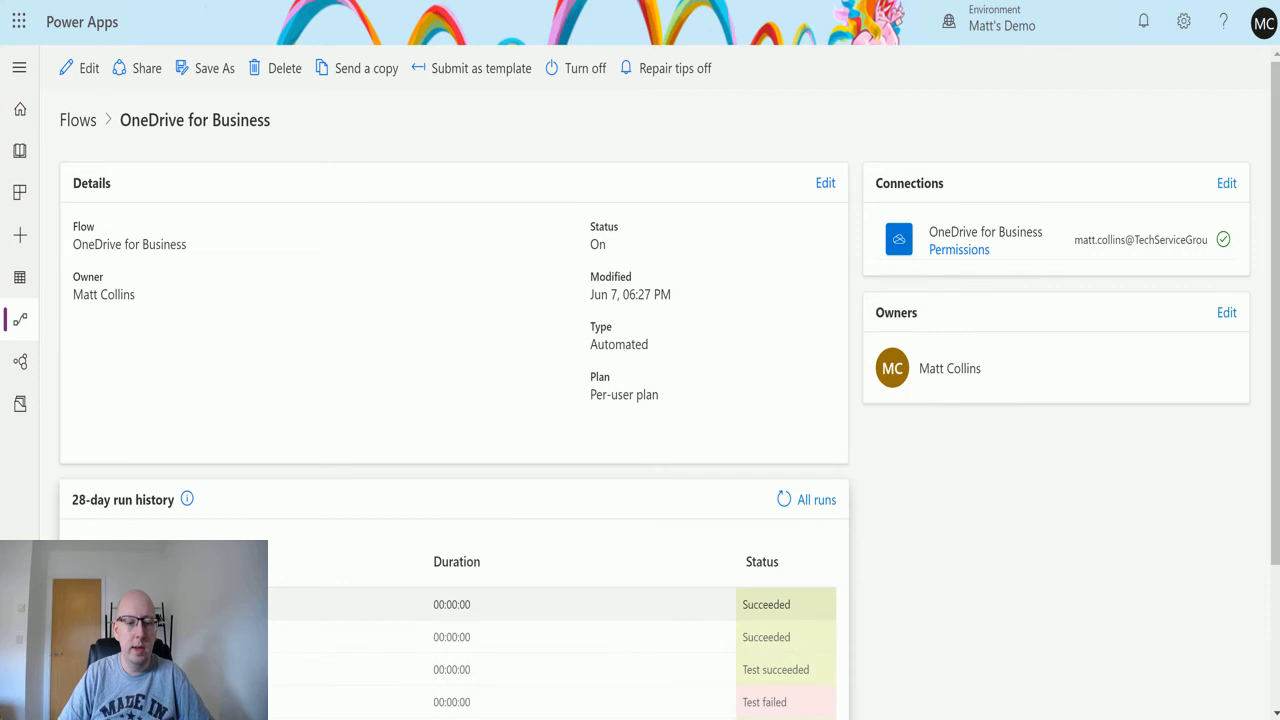
left_click(180, 604)
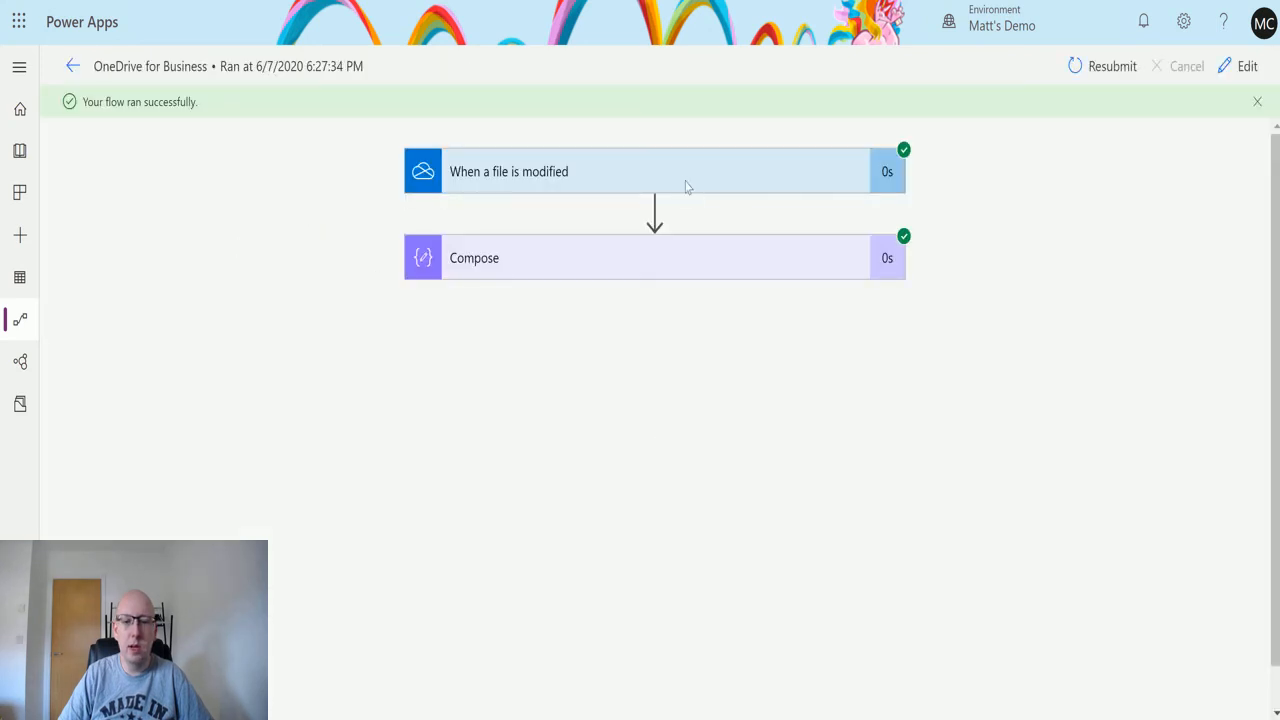
- Expand the When a file is modified trigger in the run and examine its file outputs
left_click(686, 187)
scroll(886, 229, "down", 3)
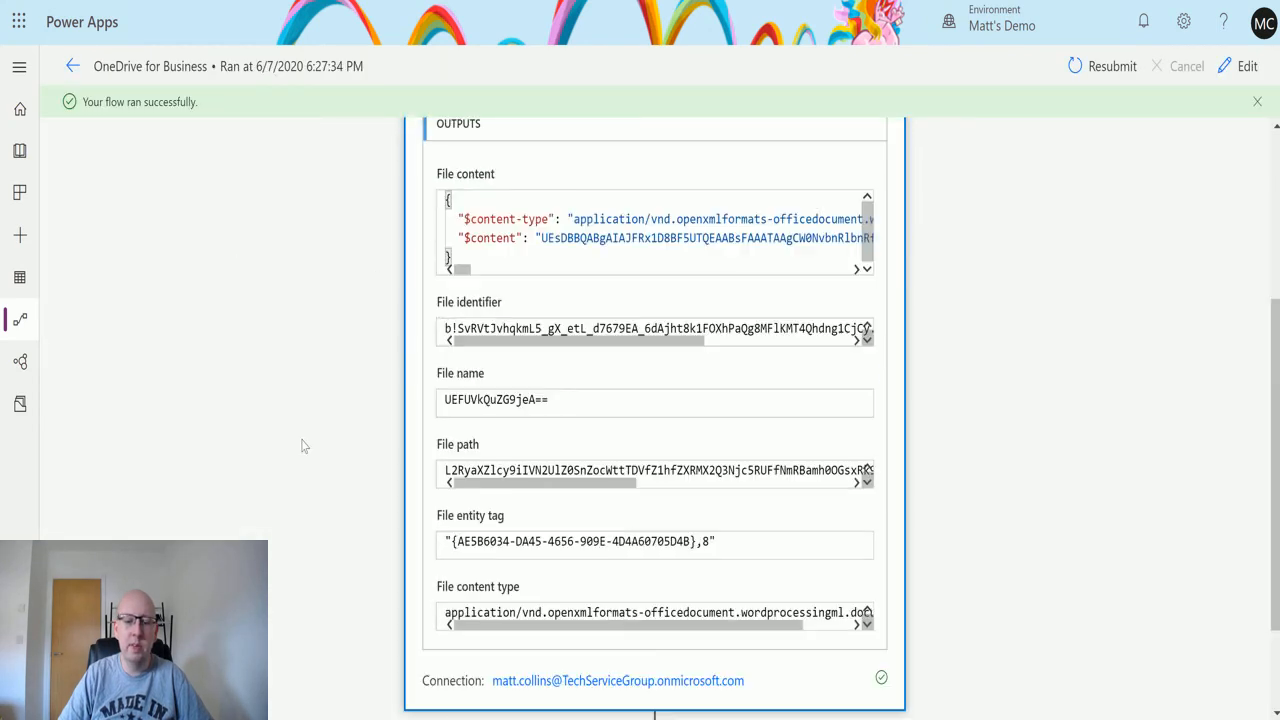
scroll(940, 294, "down", 3)
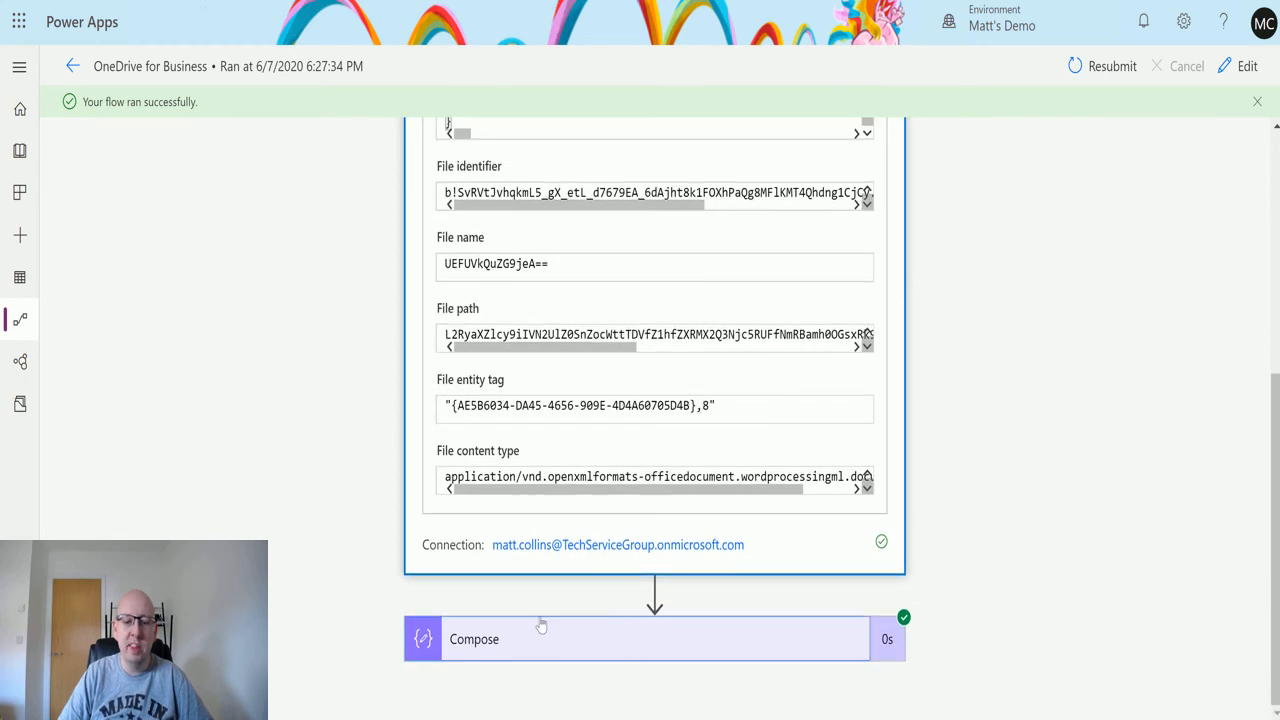
- Expand the Compose action in the run and check its input against the When a file is modified trigger's details
left_click(735, 640)
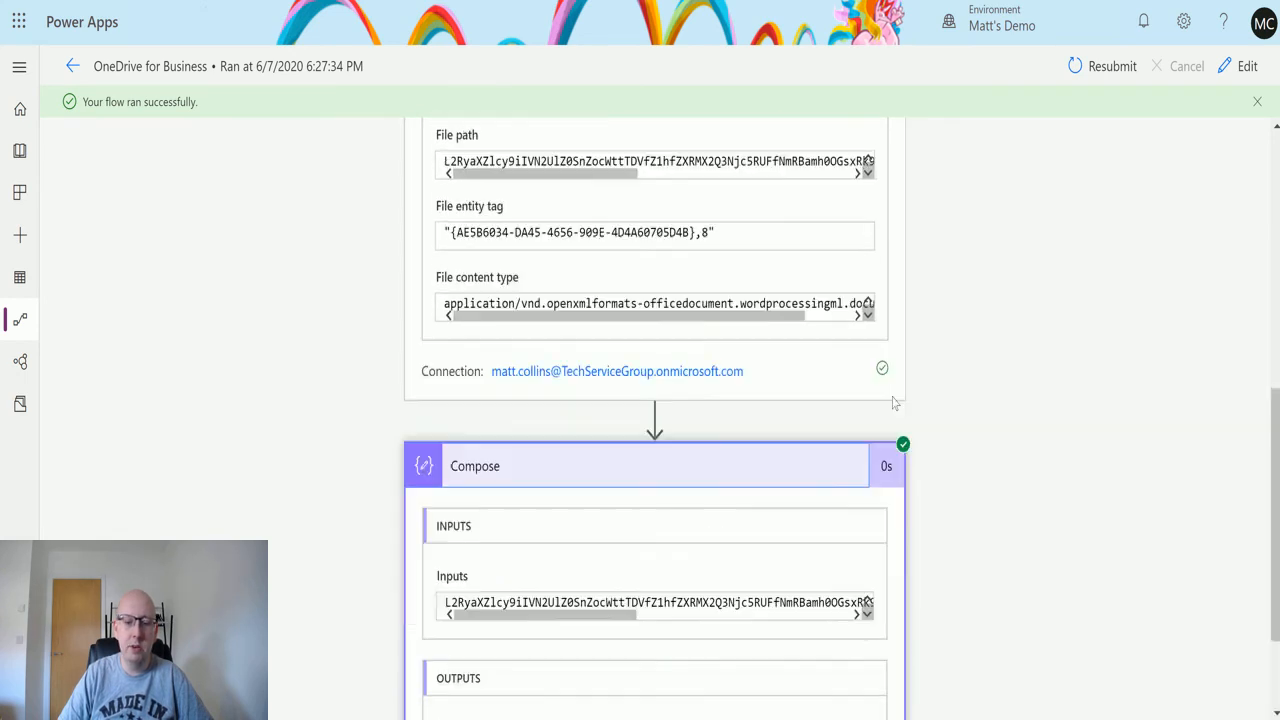
scroll(1014, 491, "up", 5)
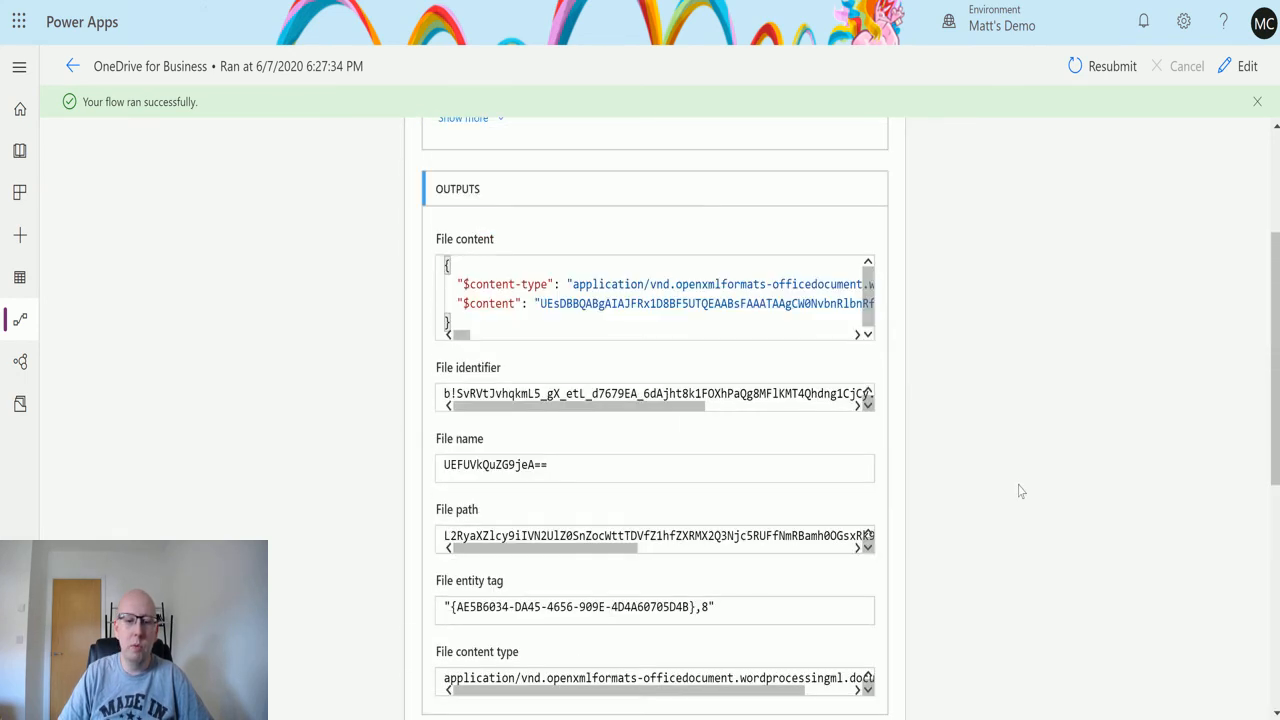
scroll(1019, 491, "up", 3)
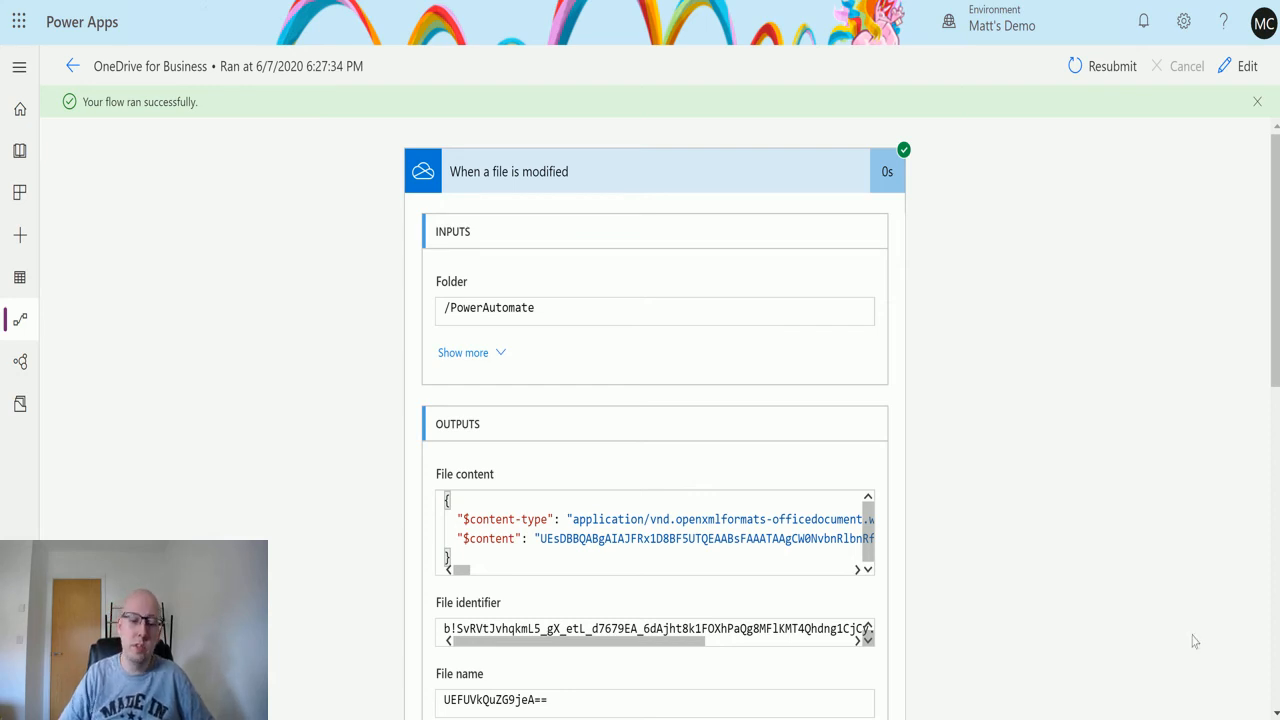
- Examine the trigger's outputs in detail: file content, file identifier, file name, file path, file entity tag and file content type
scroll(1165, 584, "down", 1)
scroll(465, 570, "down", 2)
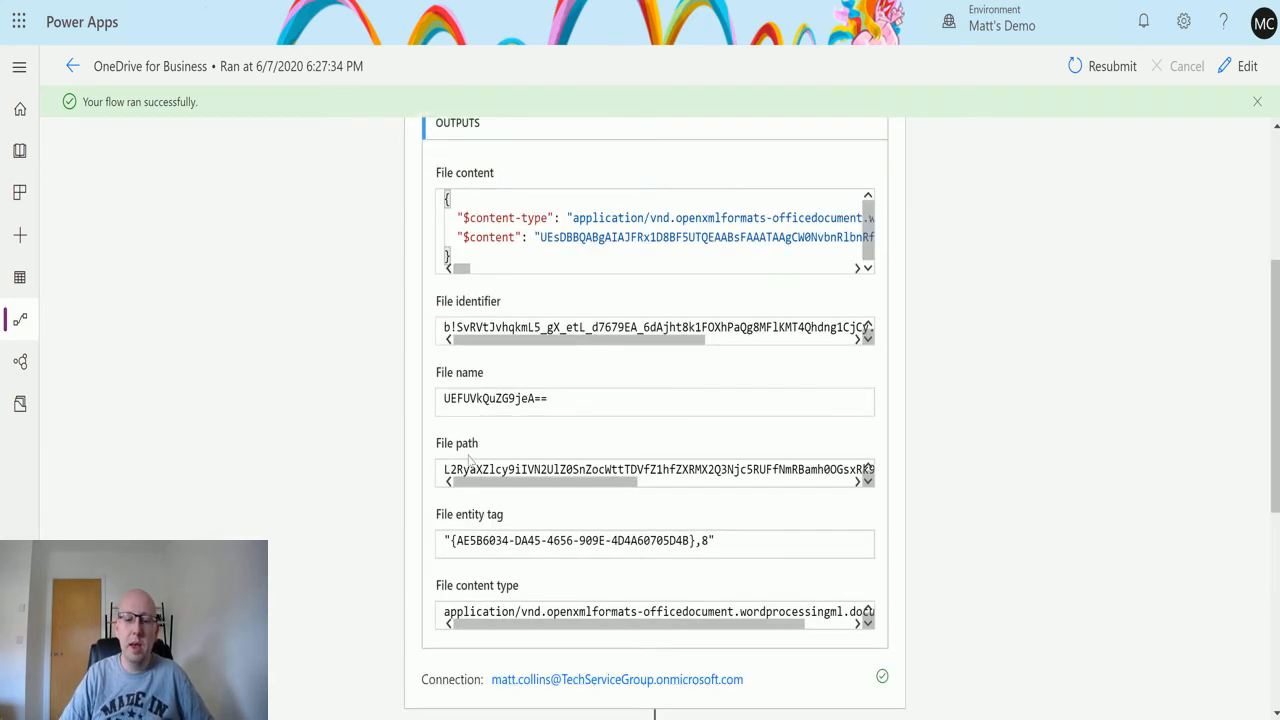
scroll(500, 480, "up", 2)
scroll(460, 600, "down", 1)
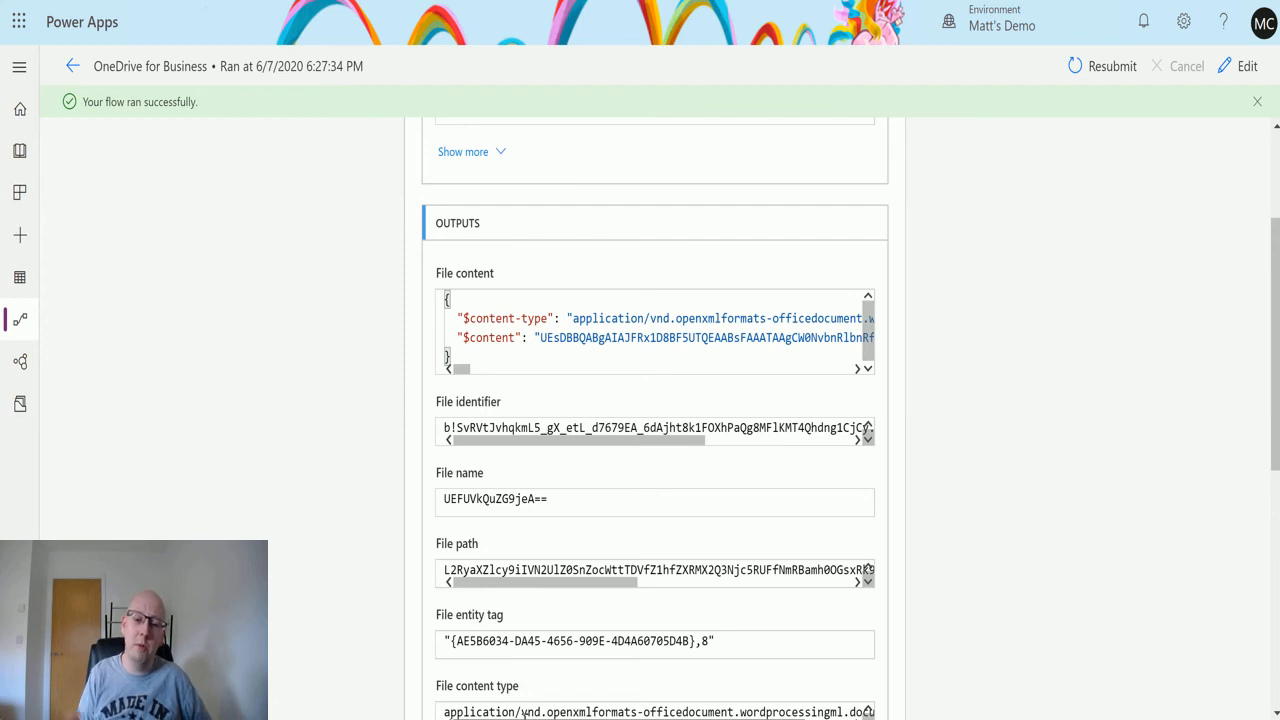
scroll(534, 426, "down", 1)
scroll(612, 352, "up", 1)
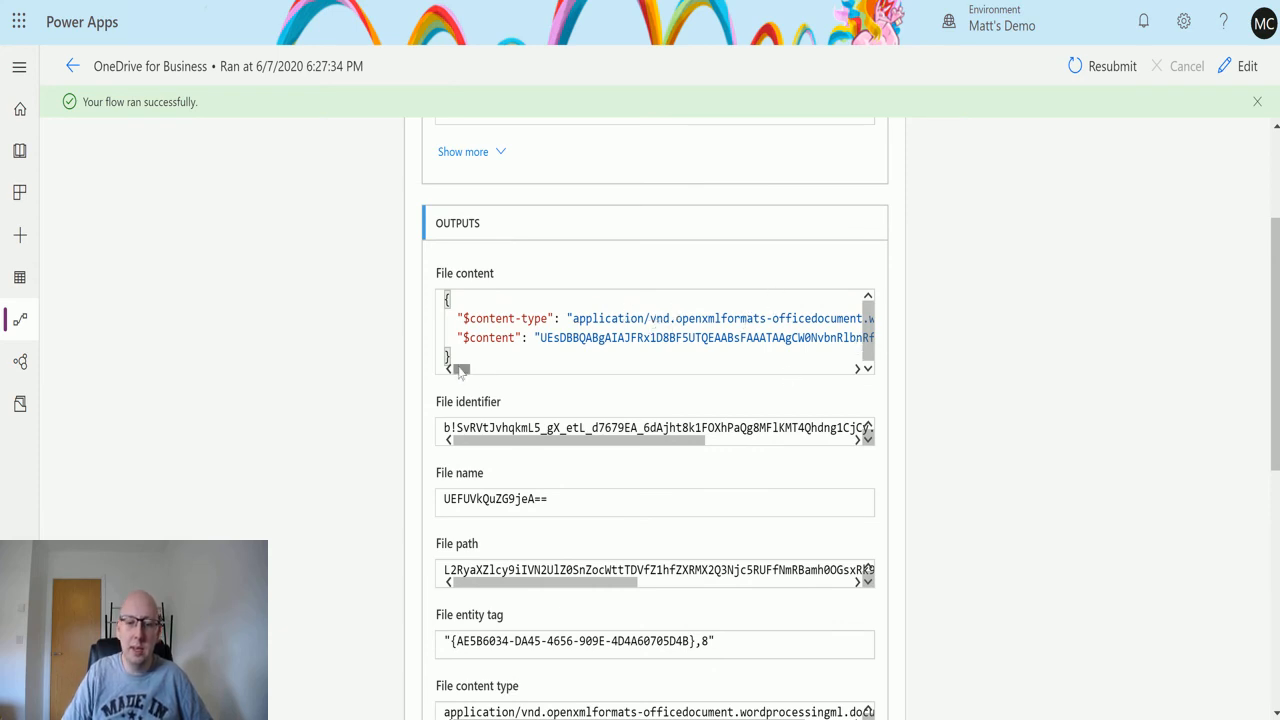
left_click_drag(461, 369, 458, 371)
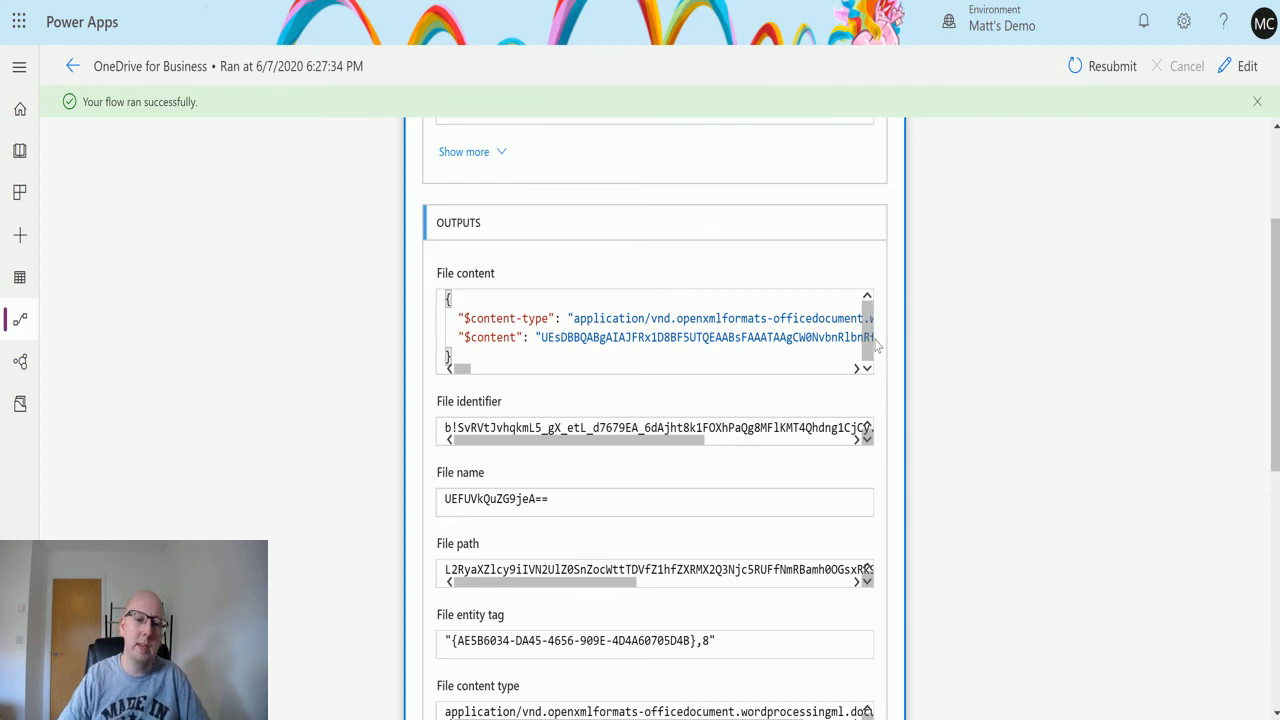
scroll(955, 508, "down", 1)
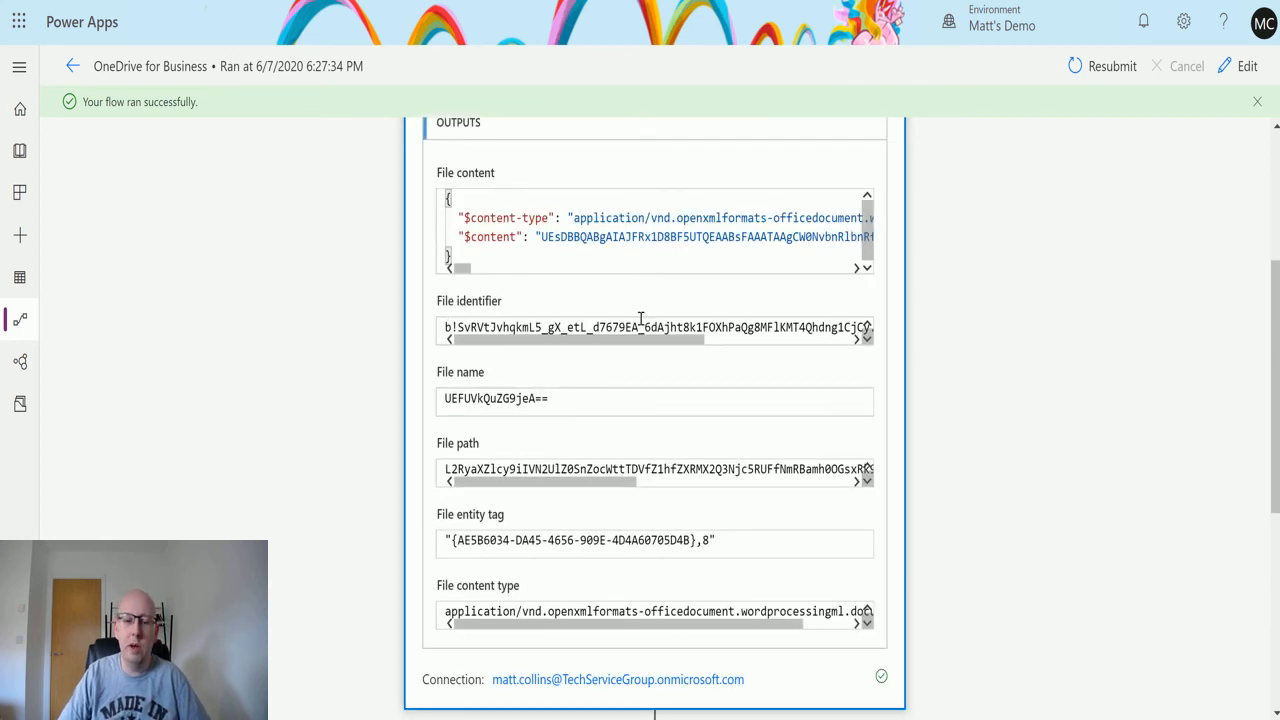
scroll(583, 388, "down", 1)
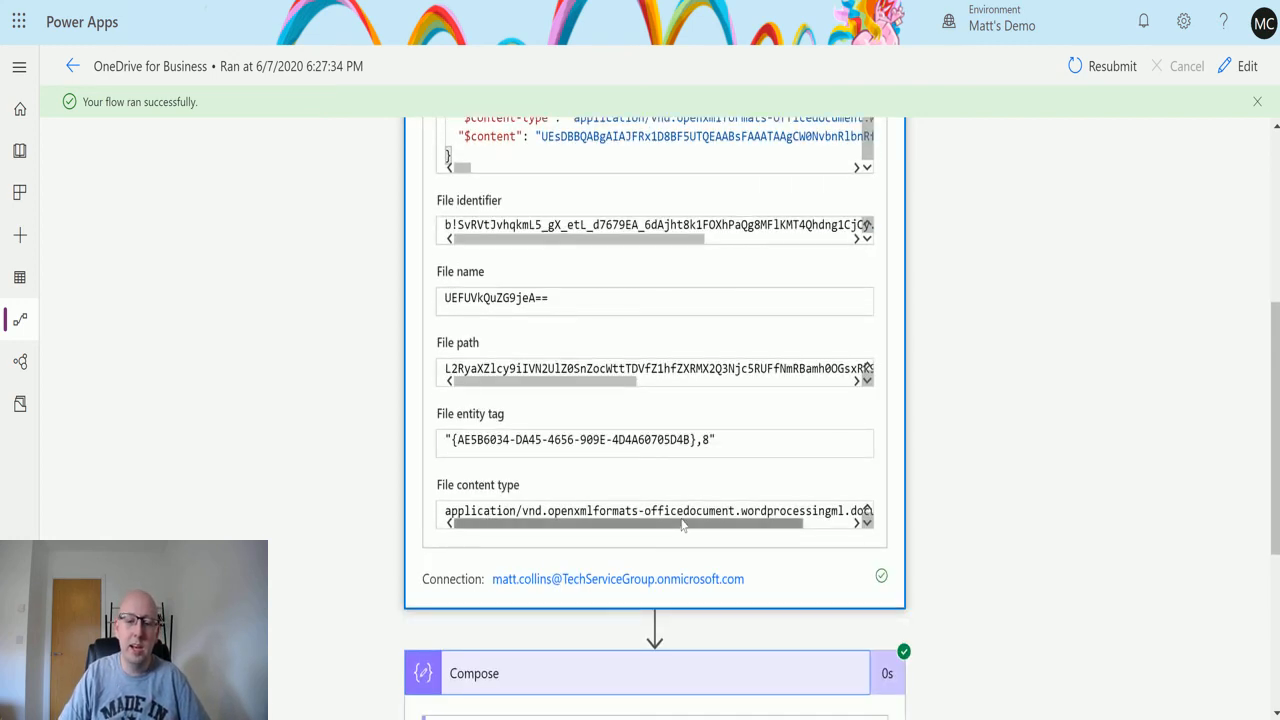